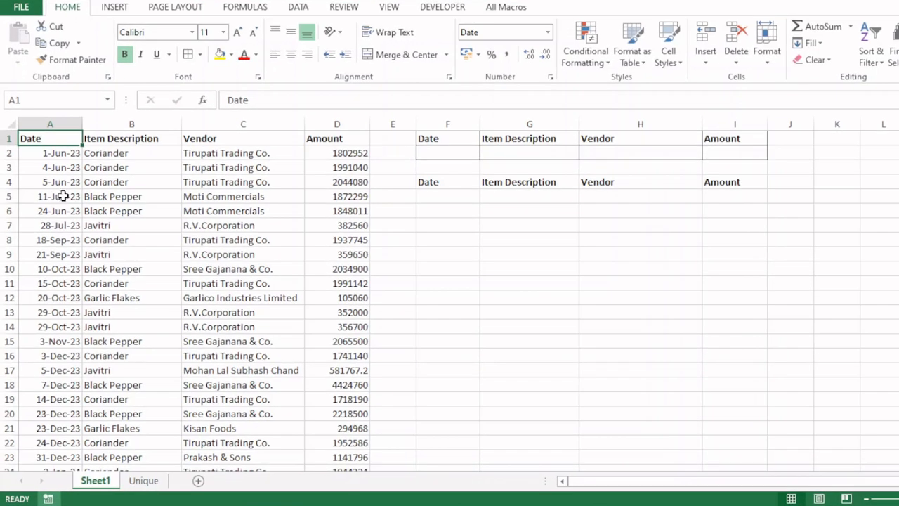
# Step: Look over the Date, Item Description, Vendor and Amount columns, criteria range F1:I2 and output area
pyautogui.click(63, 124)
pyautogui.click(130, 124)
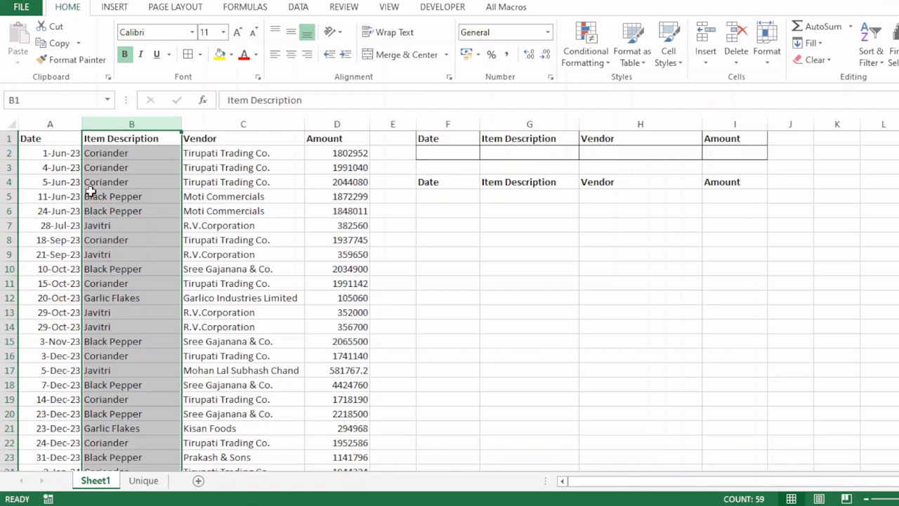
pyautogui.click(220, 125)
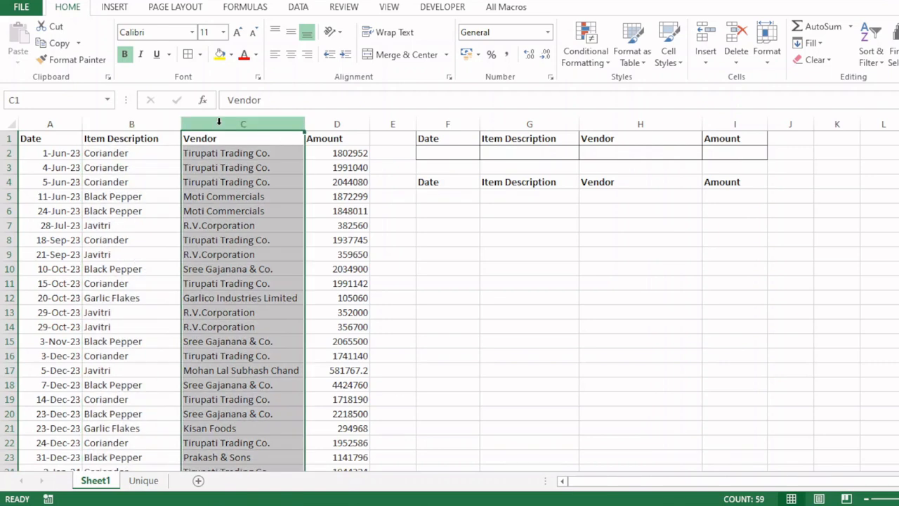
pyautogui.click(314, 125)
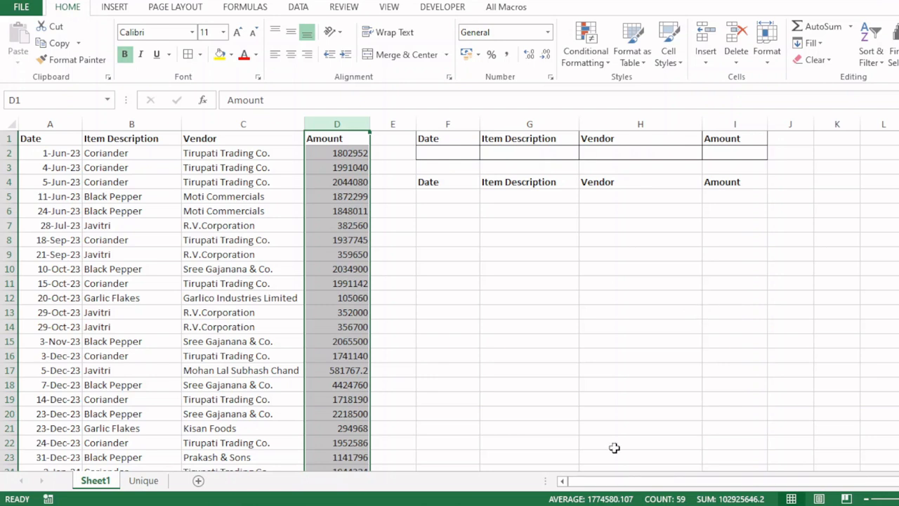
pyautogui.click(440, 141)
pyautogui.moveTo(440, 141); pyautogui.dragTo(751, 149)
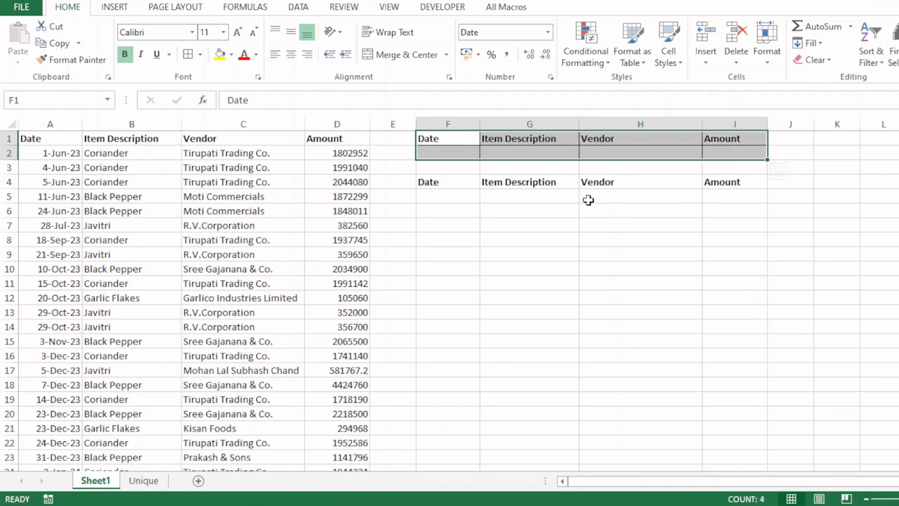
pyautogui.moveTo(429, 182); pyautogui.dragTo(738, 342)
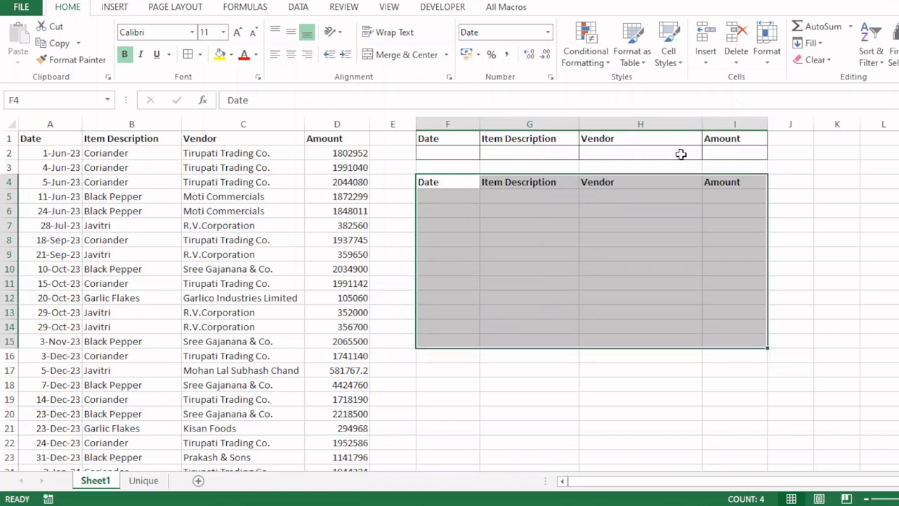
pyautogui.click(555, 153)
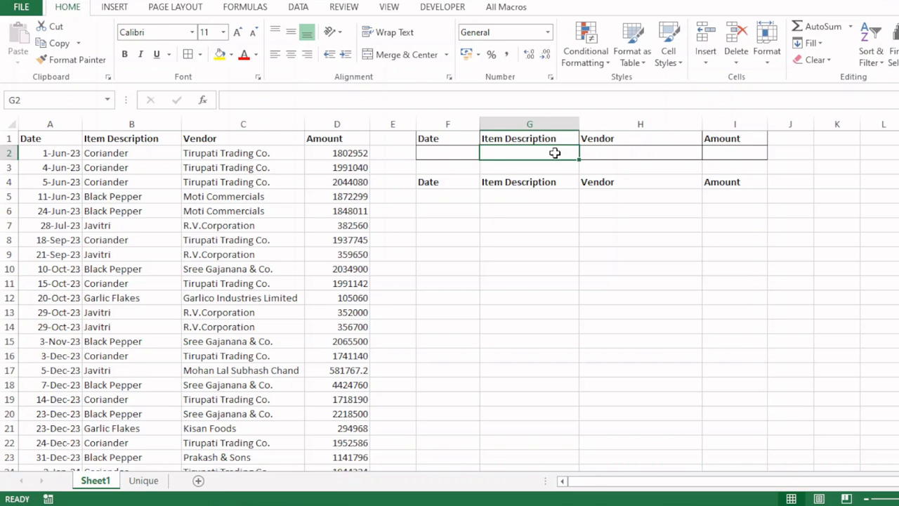
# Step: Check that the vendor data ends at row 59, then revisit criteria cells G2 and H2
pyautogui.click(246, 253)
pyautogui.hotkey('ctrl', 'Down')
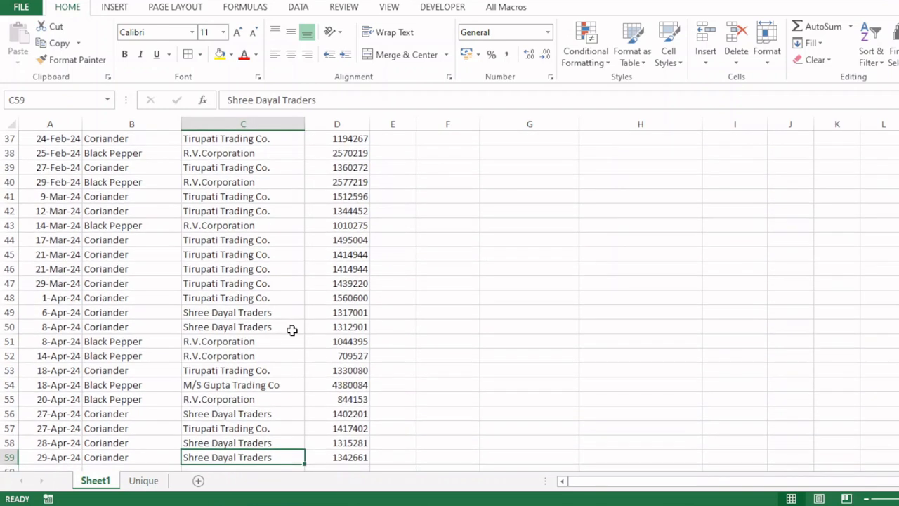
pyautogui.press('Down')
pyautogui.press('Down')
pyautogui.press('Down')
pyautogui.press('Down')
pyautogui.press('Down')
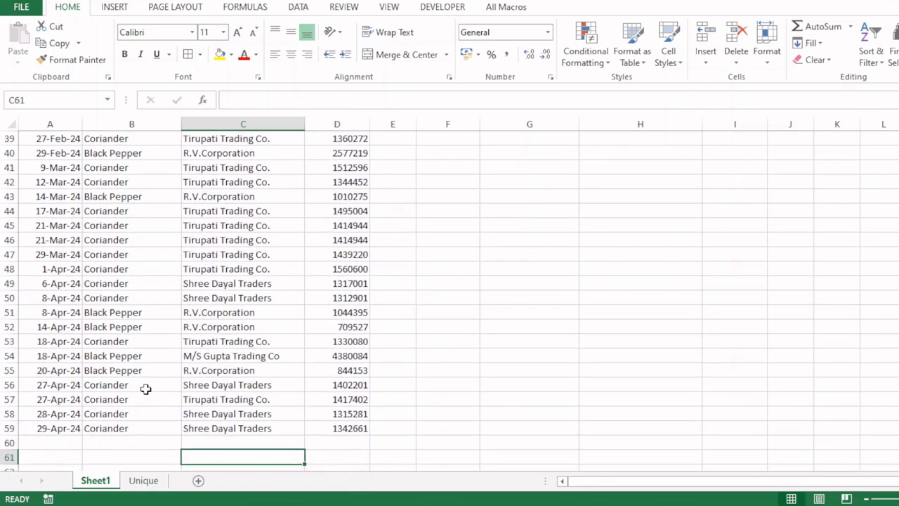
pyautogui.hotkey('ctrl', 'Home')
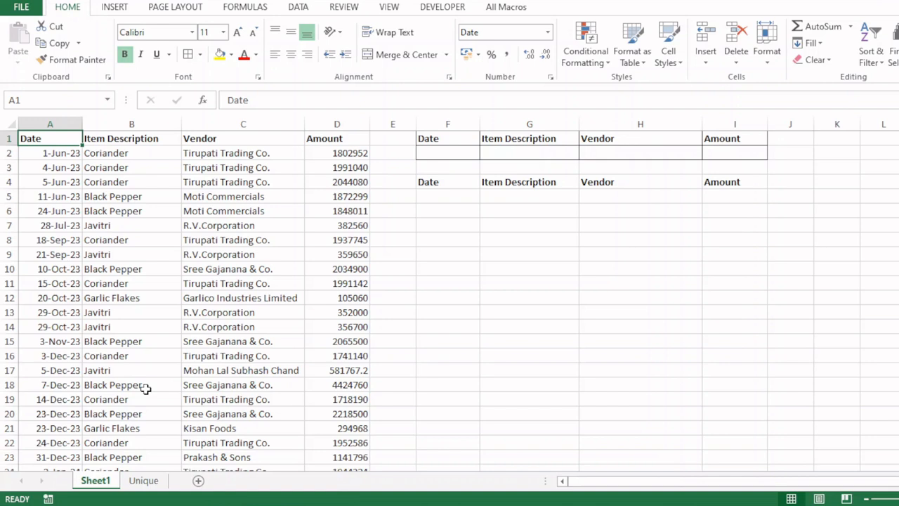
pyautogui.click(501, 150)
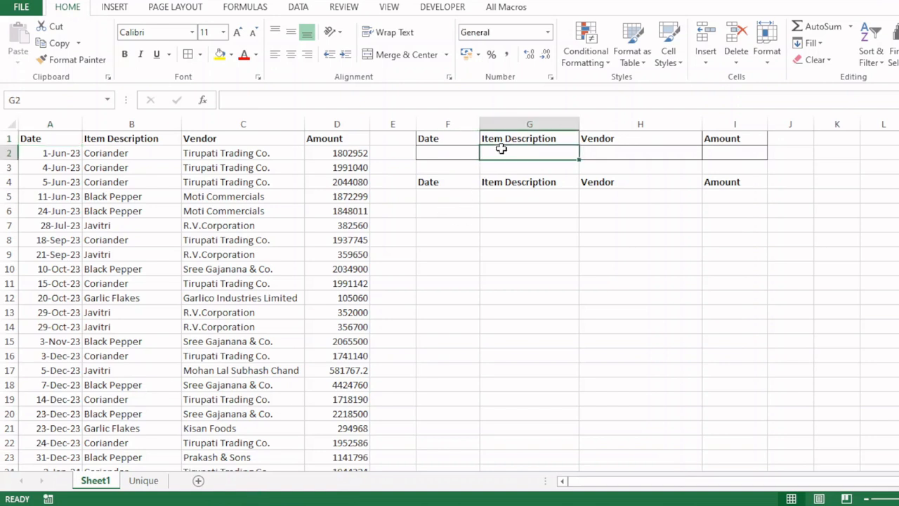
pyautogui.click(596, 153)
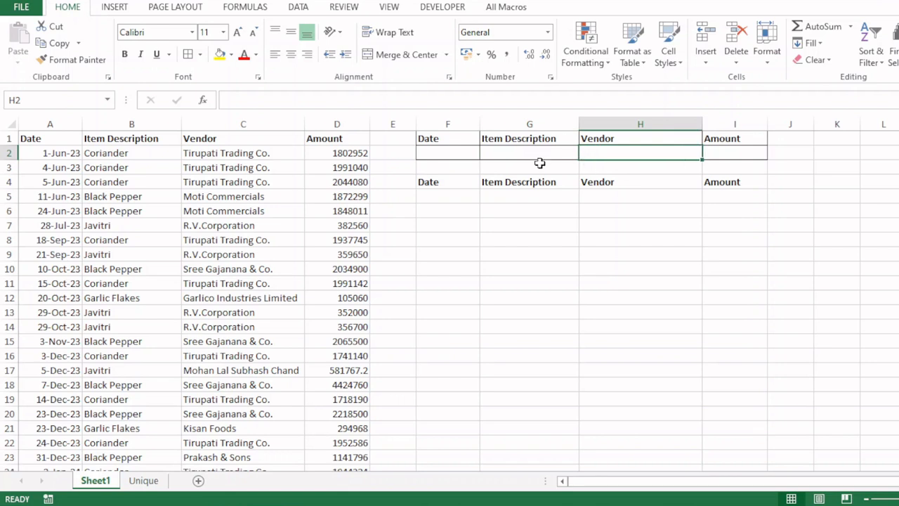
pyautogui.click(129, 125)
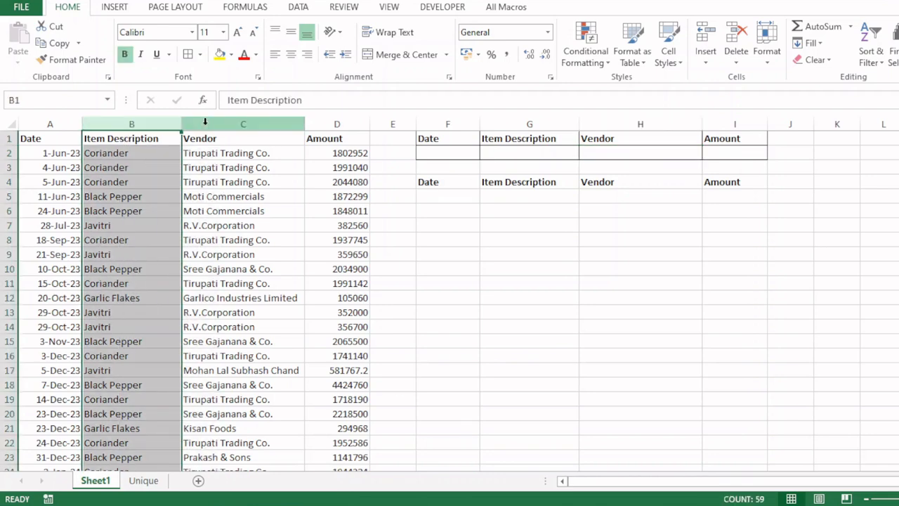
pyautogui.click(203, 124)
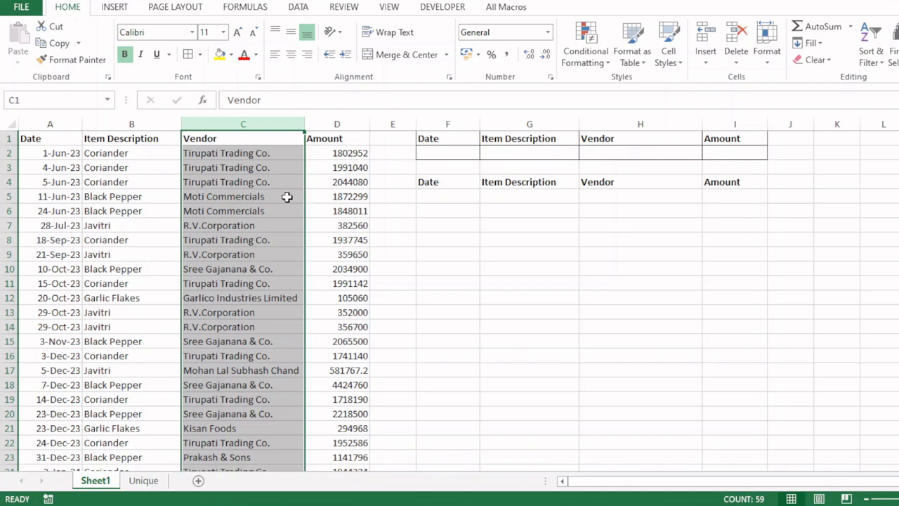
# Step: Copy the Item Description column into column A of the Unique sheet
pyautogui.click(126, 124)
pyautogui.hotkey('ctrl', 'c')
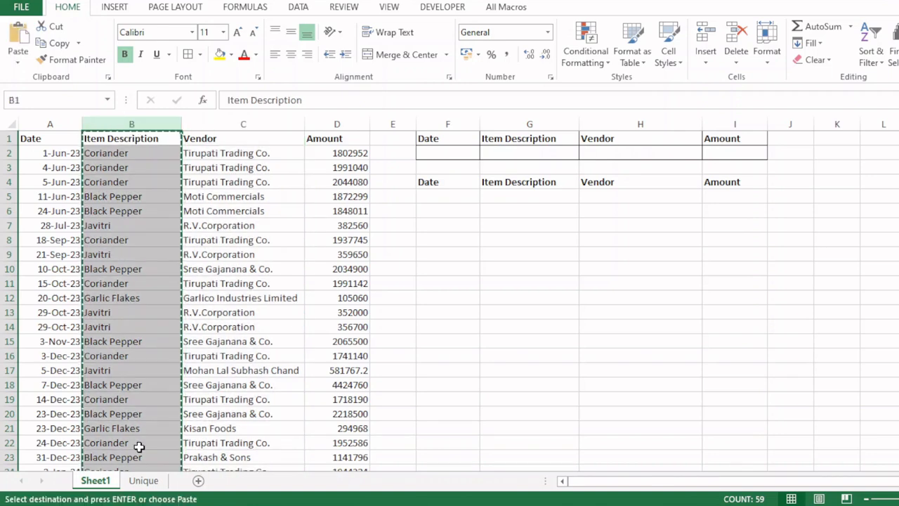
pyautogui.click(144, 480)
pyautogui.click(36, 124)
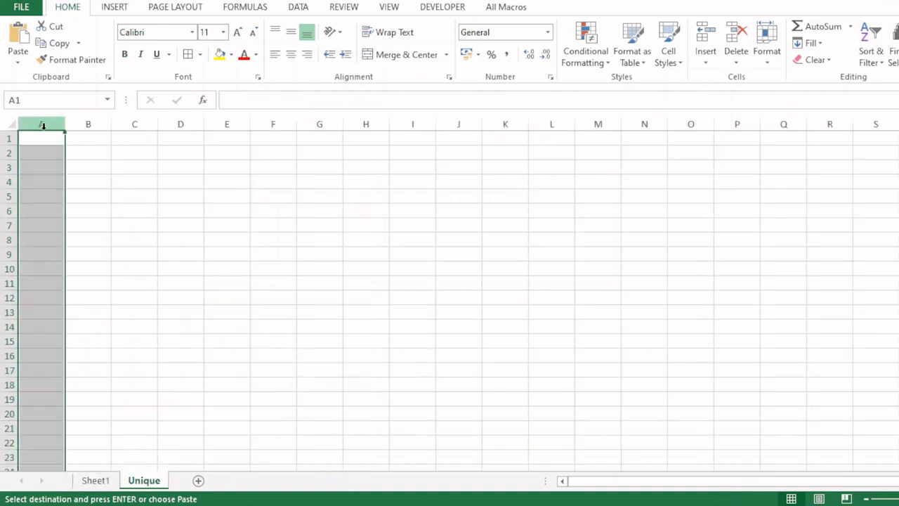
pyautogui.hotkey('ctrl', 'v')
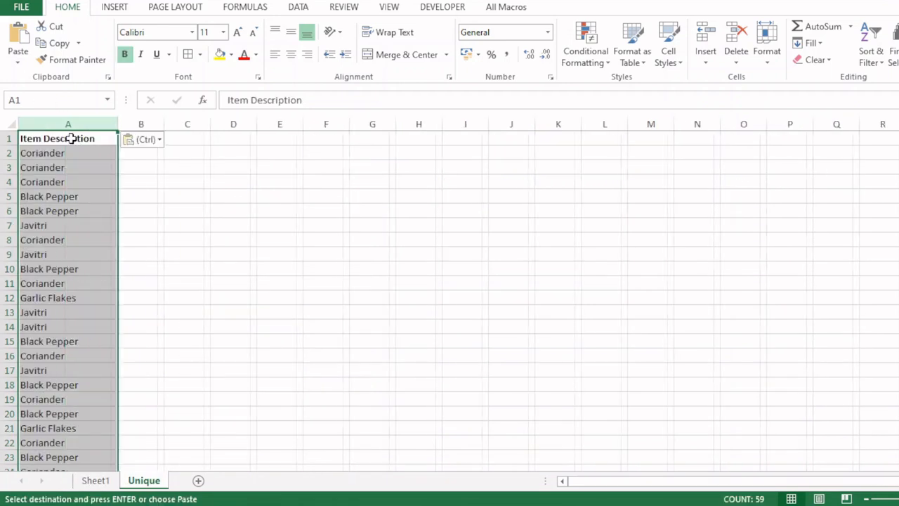
# Step: Remove duplicate items from the Unique sheet's column A list
pyautogui.click(301, 8)
pyautogui.click(553, 62)
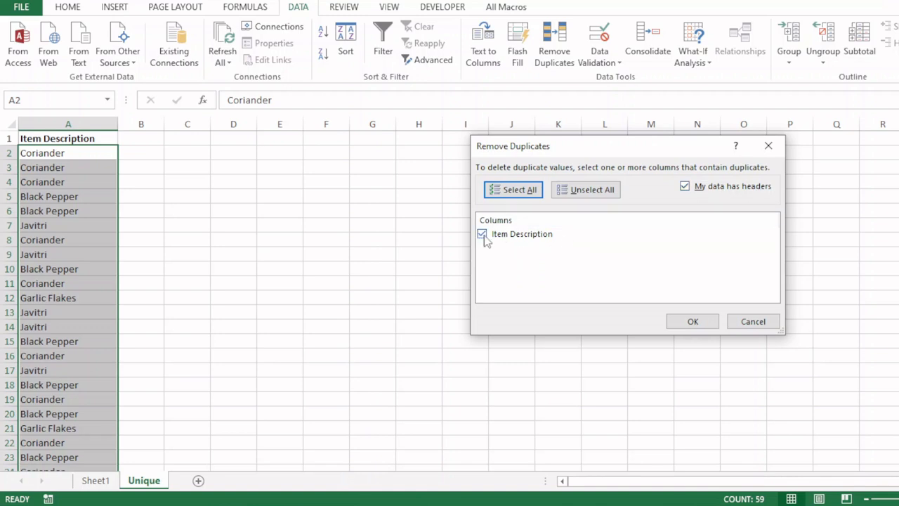
pyautogui.click(693, 323)
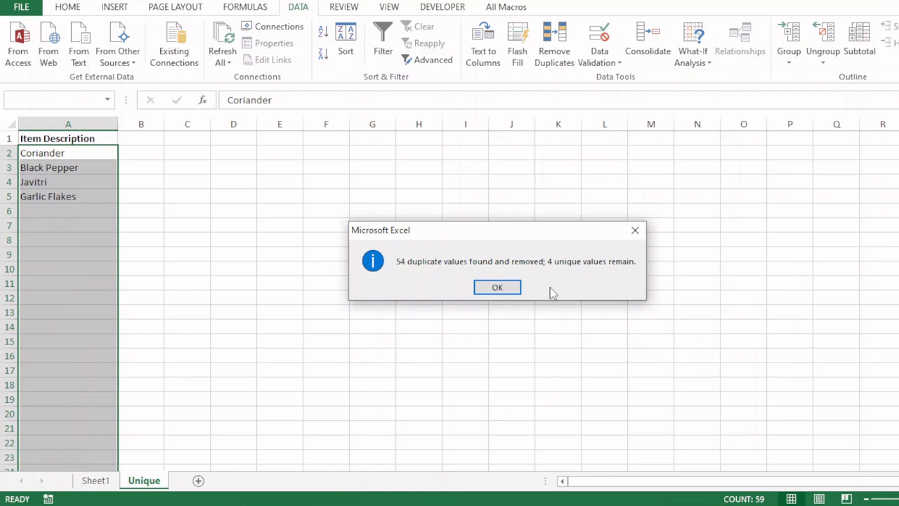
pyautogui.click(498, 286)
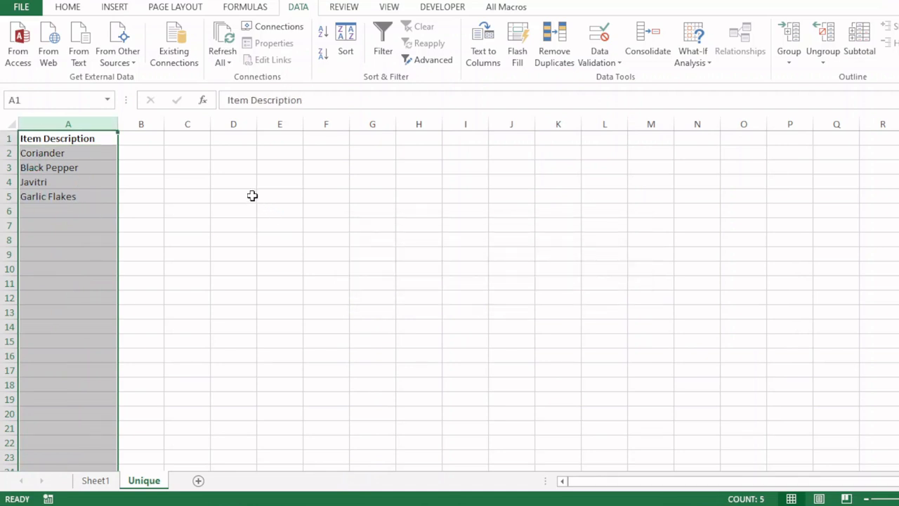
pyautogui.click(159, 142)
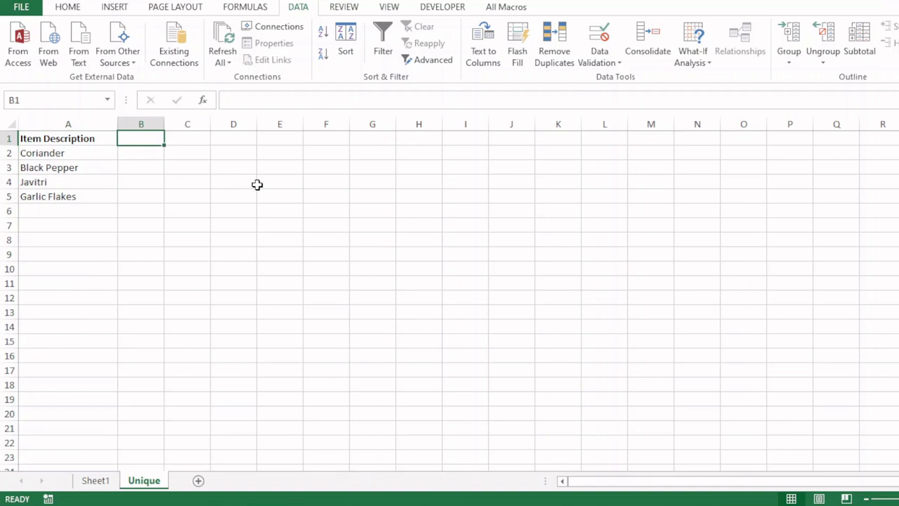
pyautogui.click(71, 8)
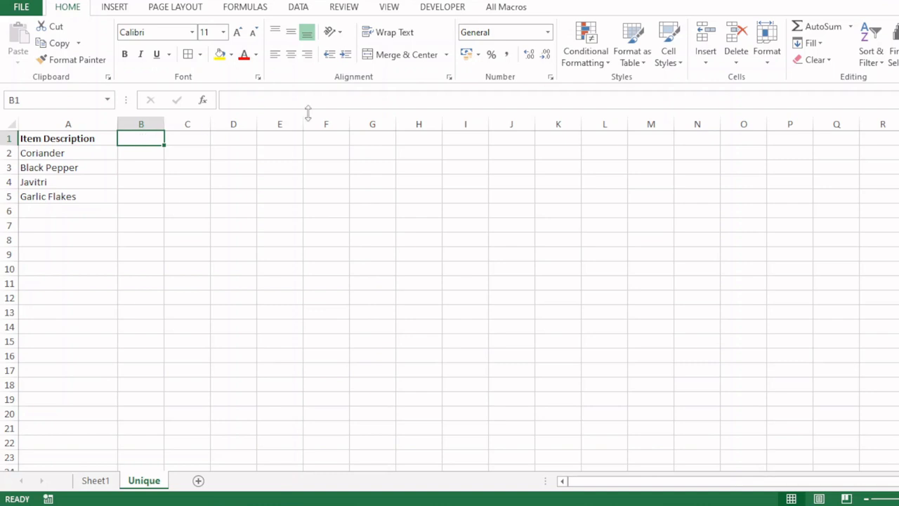
# Step: Advanced-filter Sheet1's Vendor column, copying unique records only to Unique!B1
pyautogui.click(298, 9)
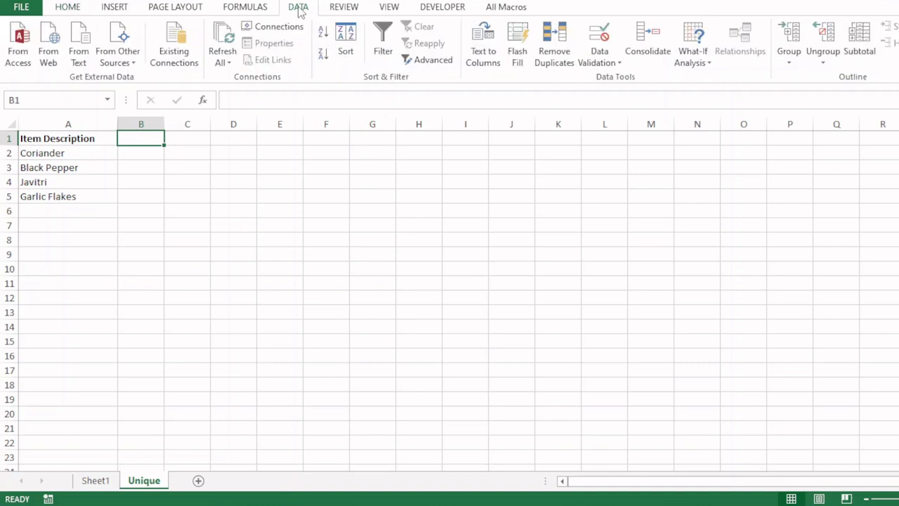
pyautogui.click(430, 61)
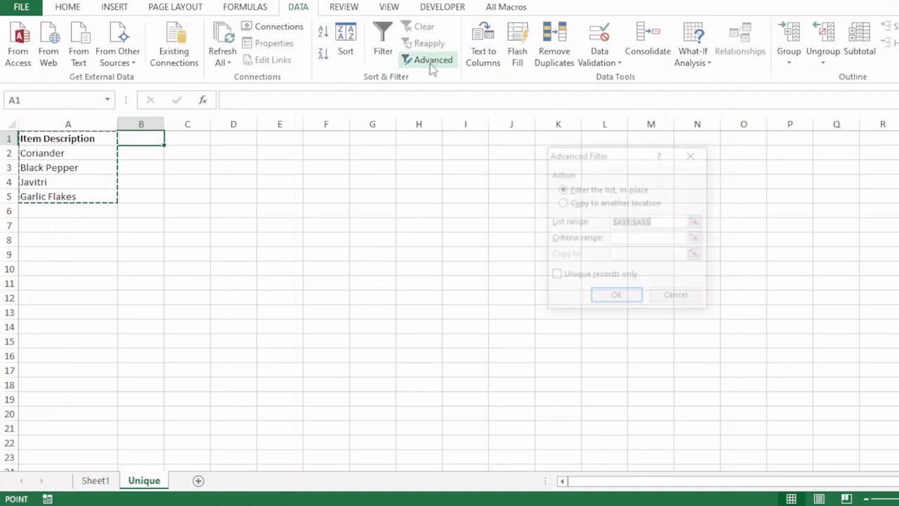
pyautogui.click(591, 204)
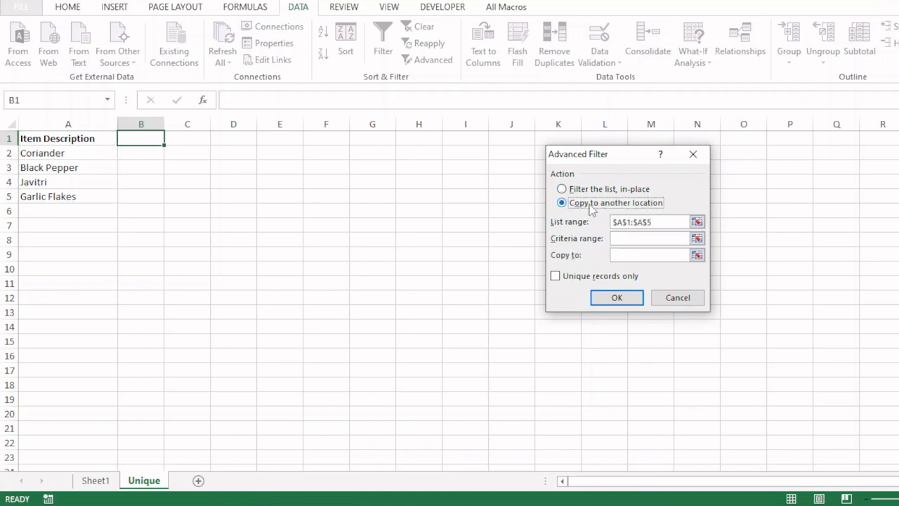
pyautogui.click(642, 222)
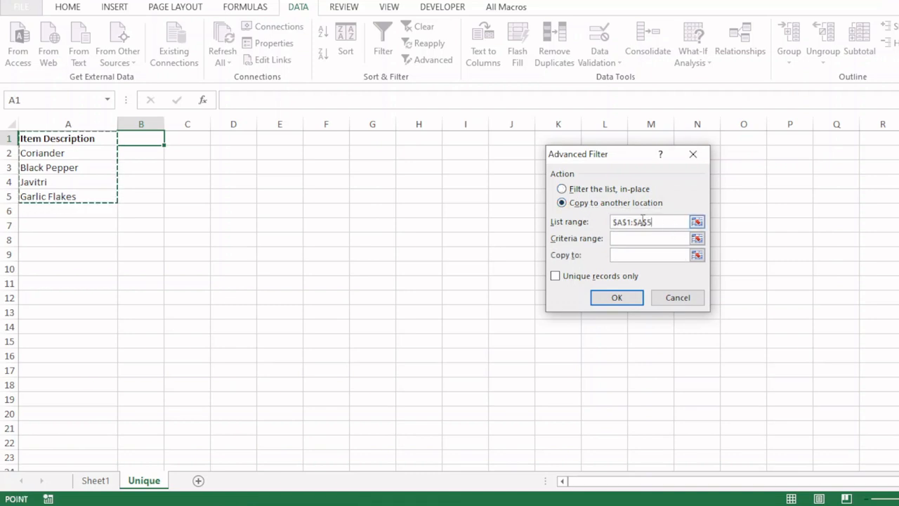
pyautogui.moveTo(650, 220); pyautogui.dragTo(540, 223)
pyautogui.press('BackSpace')
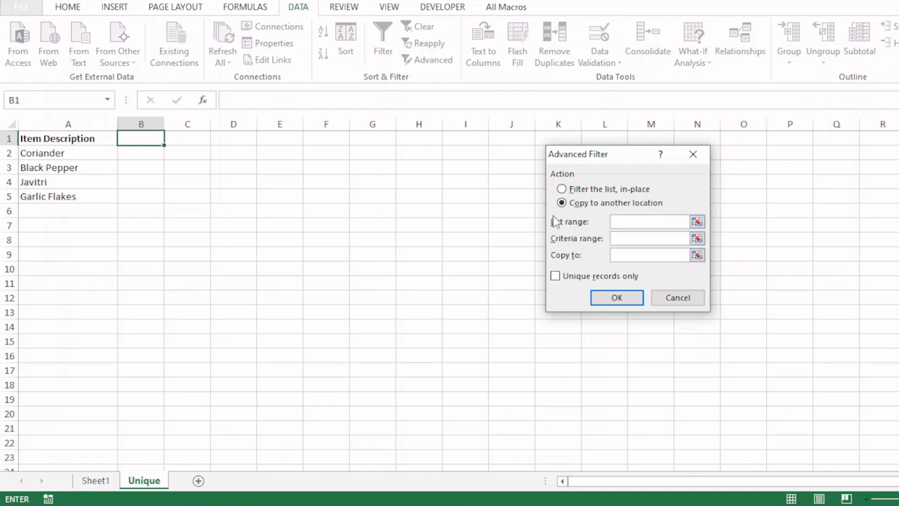
pyautogui.click(96, 480)
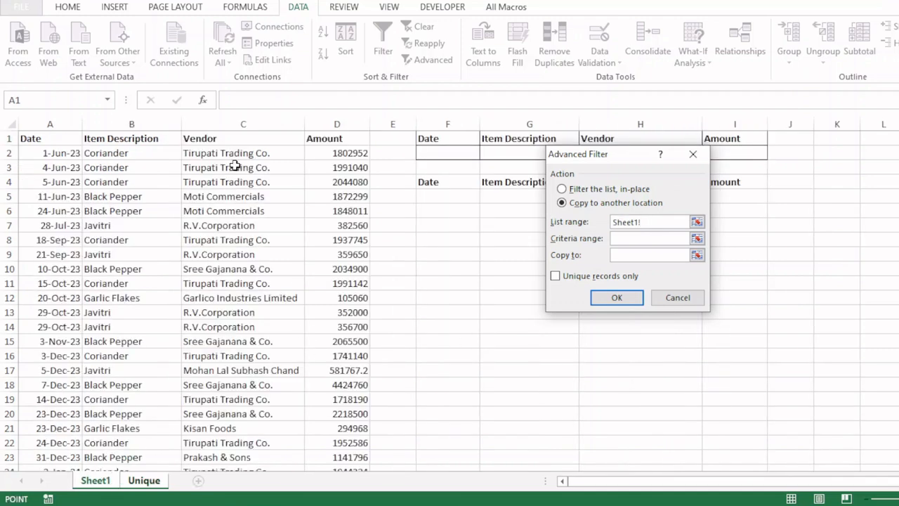
pyautogui.click(230, 132)
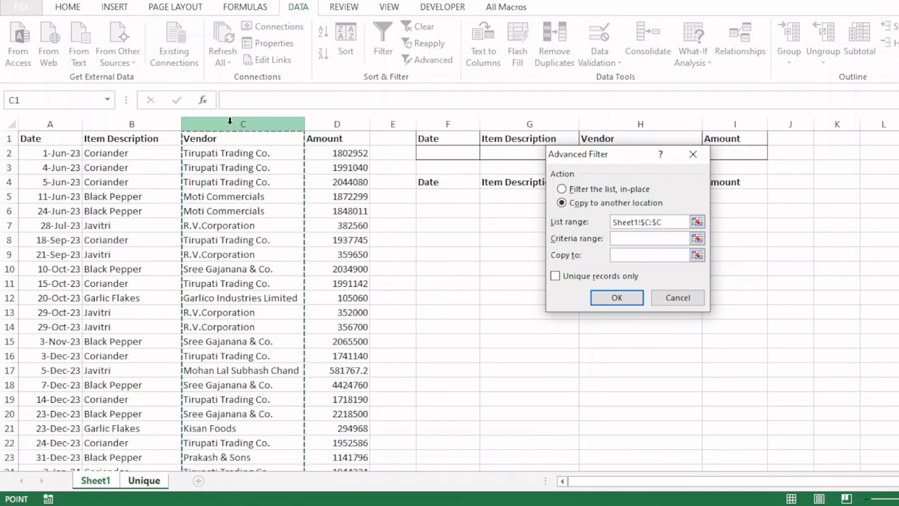
pyautogui.click(639, 256)
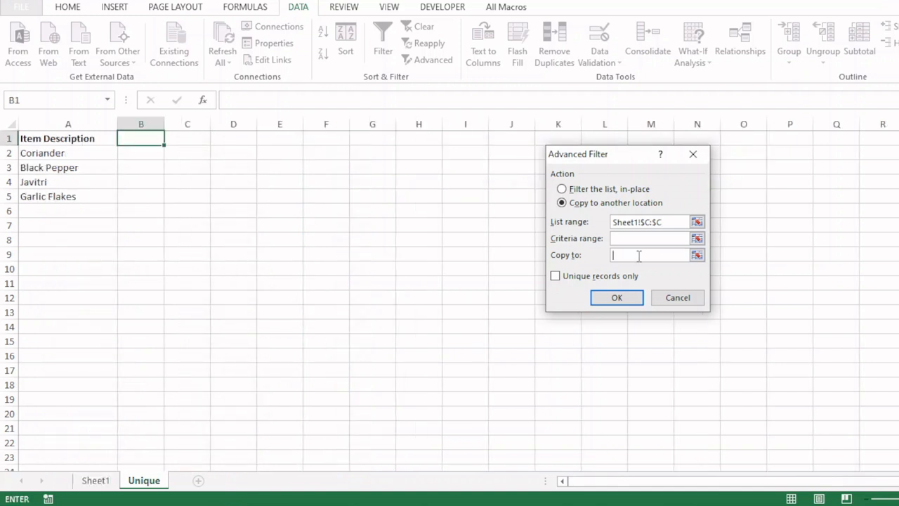
pyautogui.click(137, 139)
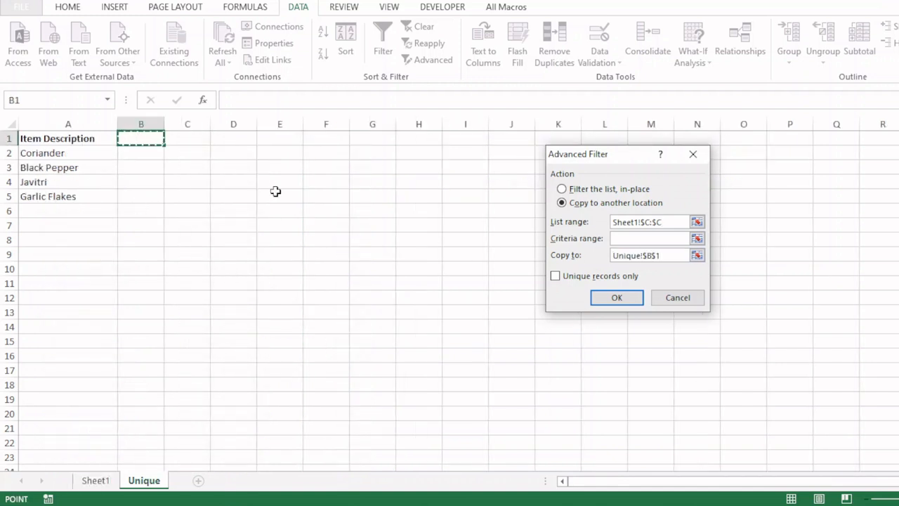
pyautogui.click(555, 276)
pyautogui.click(598, 297)
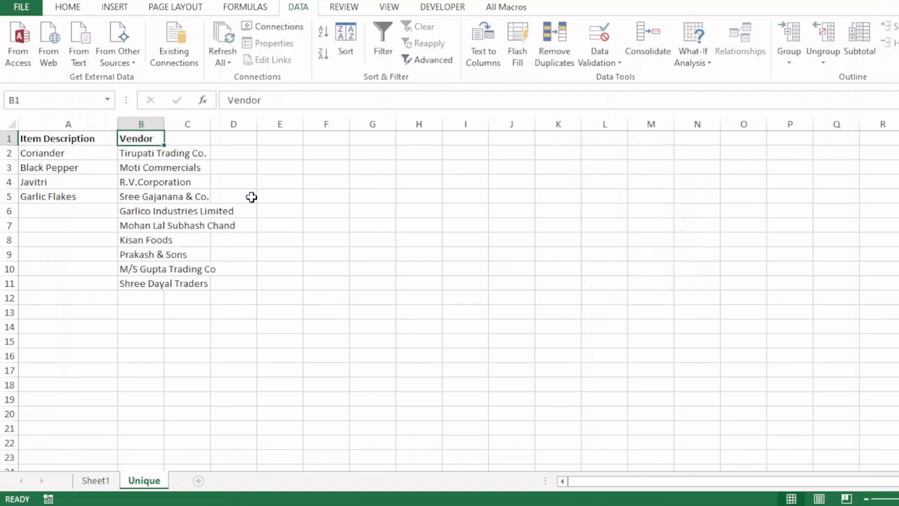
# Step: Autofit column B to the vendor names B2:B12 and return to Sheet1
pyautogui.doubleClick(165, 124)
pyautogui.click(174, 157)
pyautogui.moveTo(174, 157); pyautogui.dragTo(179, 298)
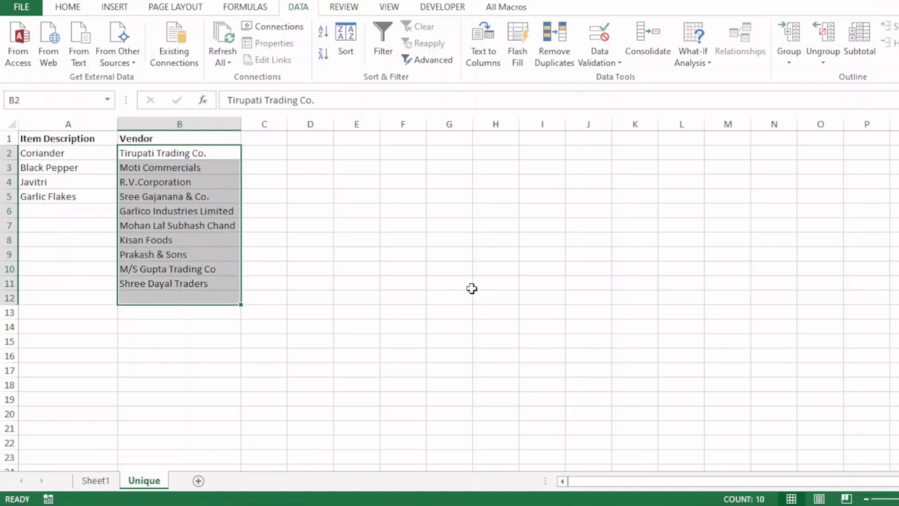
pyautogui.click(69, 9)
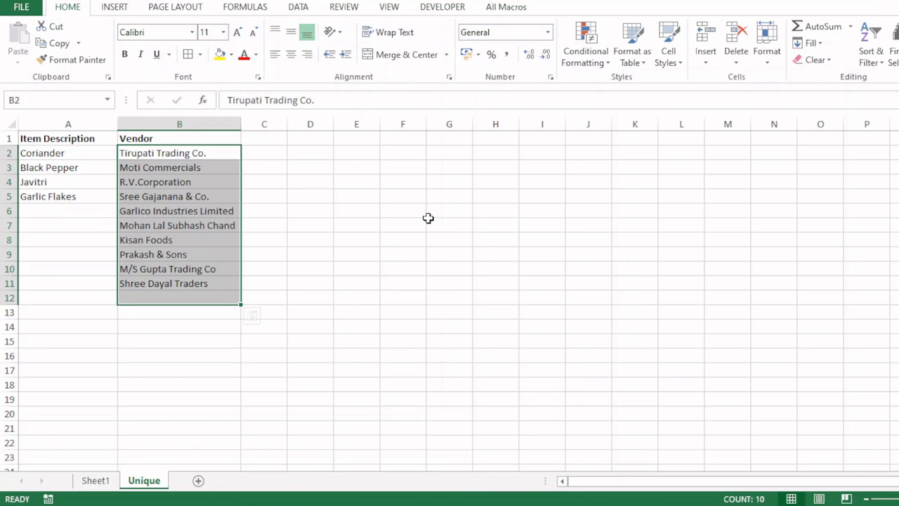
pyautogui.click(96, 480)
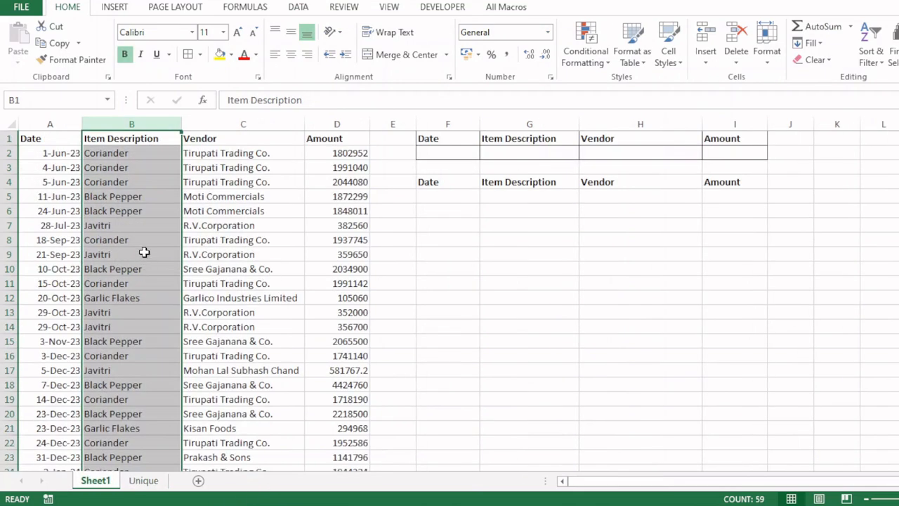
pyautogui.click(131, 224)
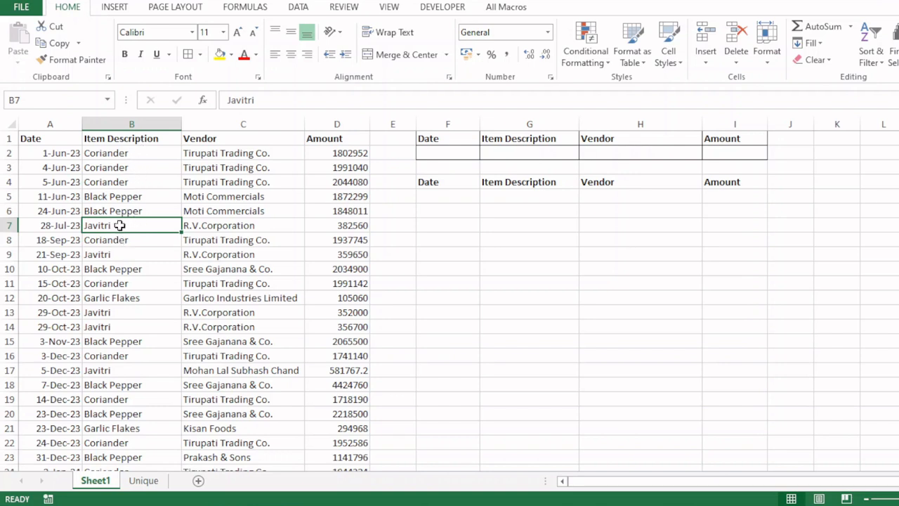
pyautogui.click(121, 181)
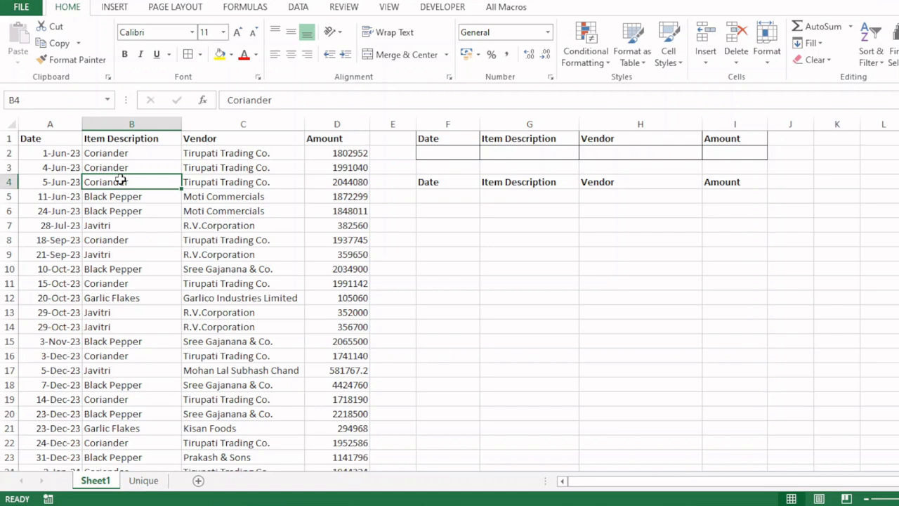
pyautogui.hotkey('alt', 'Down')
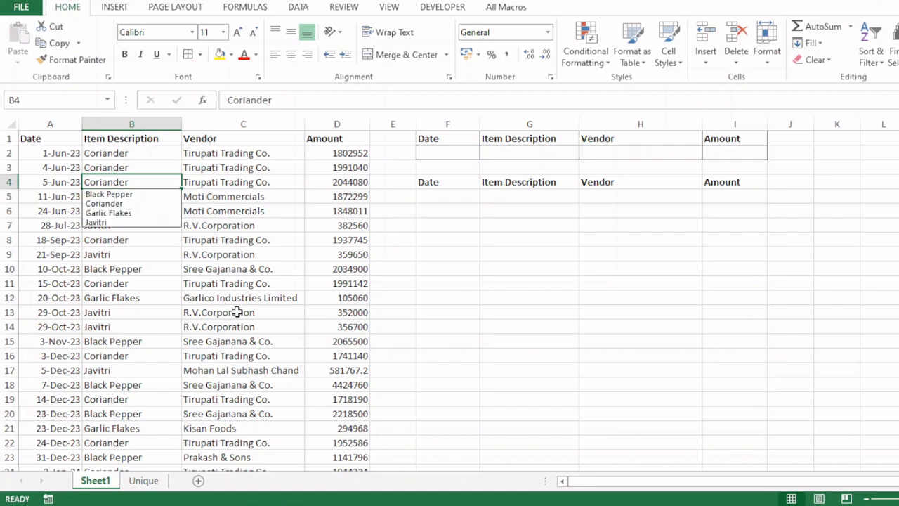
pyautogui.press('Down')
pyautogui.press('Down')
pyautogui.press('Down')
pyautogui.press('Down')
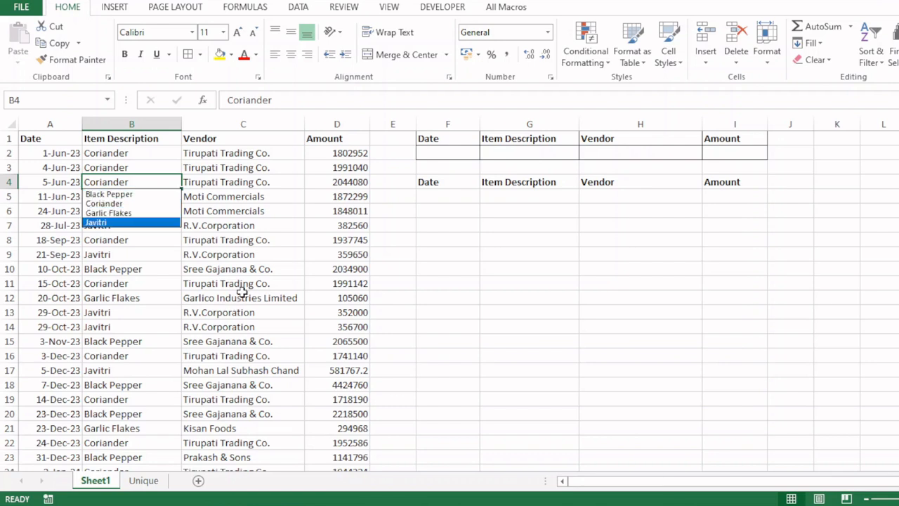
pyautogui.press('Escape')
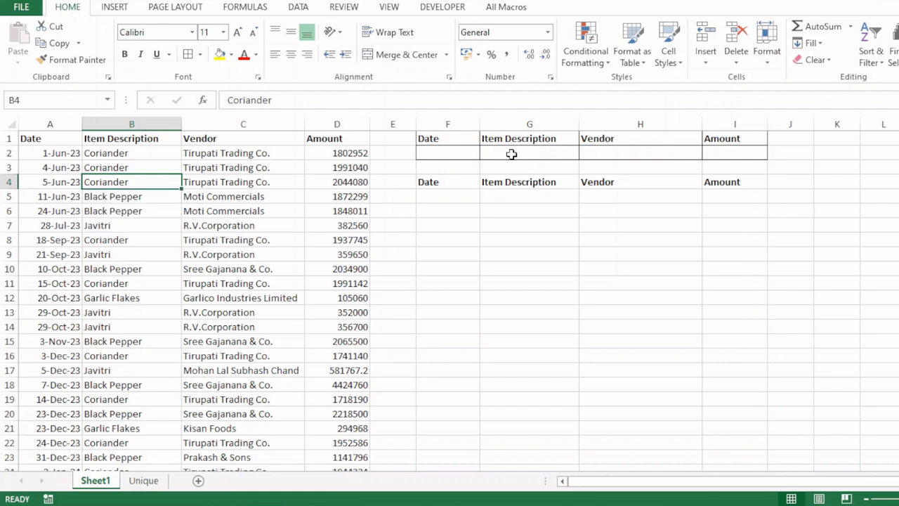
pyautogui.click(520, 152)
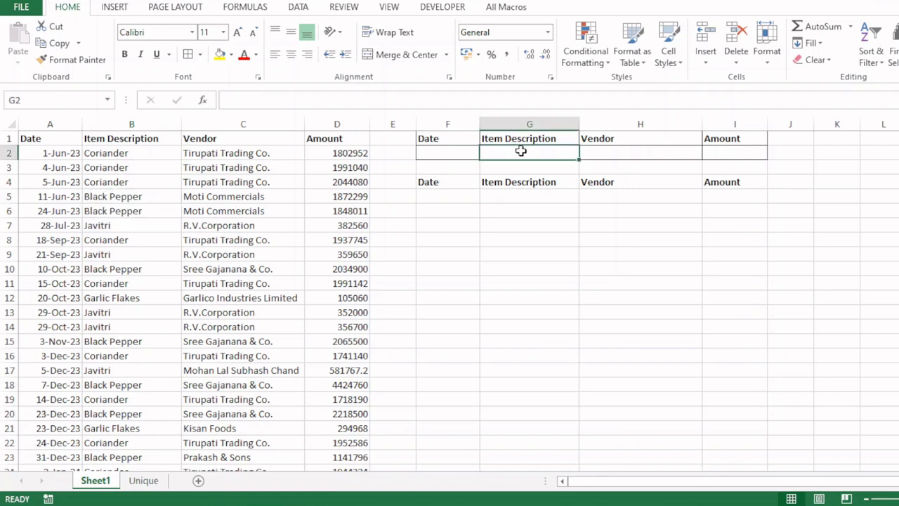
pyautogui.click(298, 8)
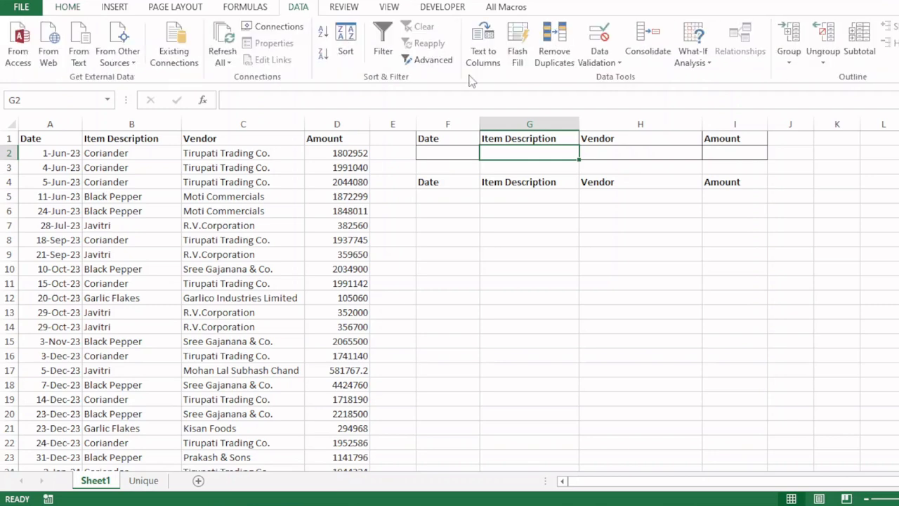
pyautogui.click(81, 9)
# Step: Give G2 a list validation sourced from Unique!$A$2:$A$5 and test the item dropdown
pyautogui.hotkey('alt', 'd')
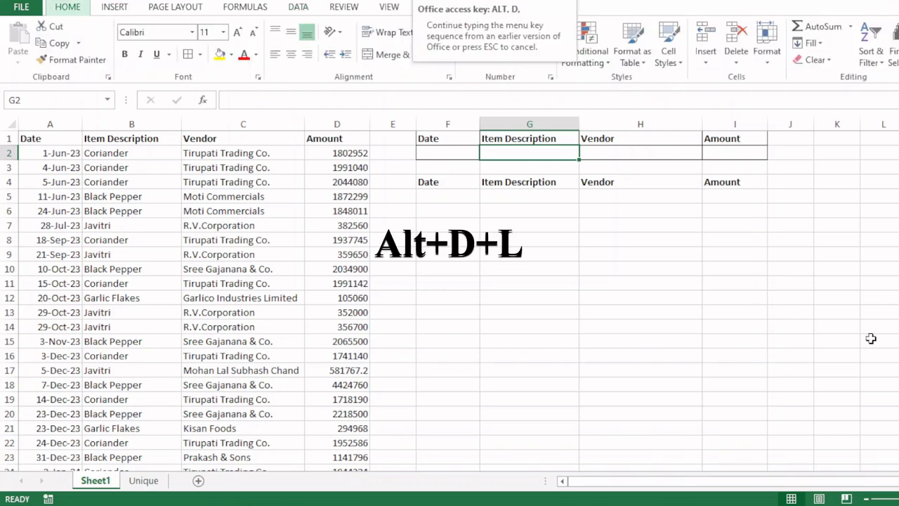
pyautogui.press('l')
pyautogui.click(538, 196)
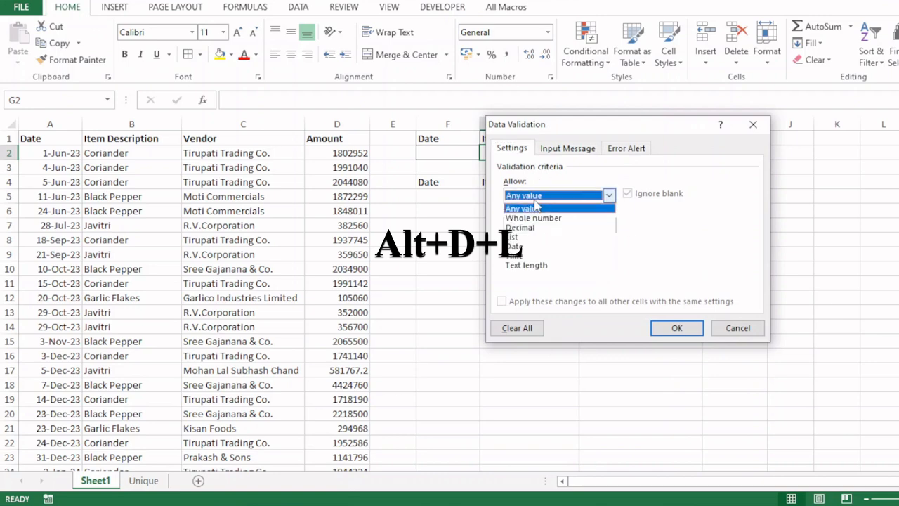
pyautogui.click(534, 238)
pyautogui.click(531, 254)
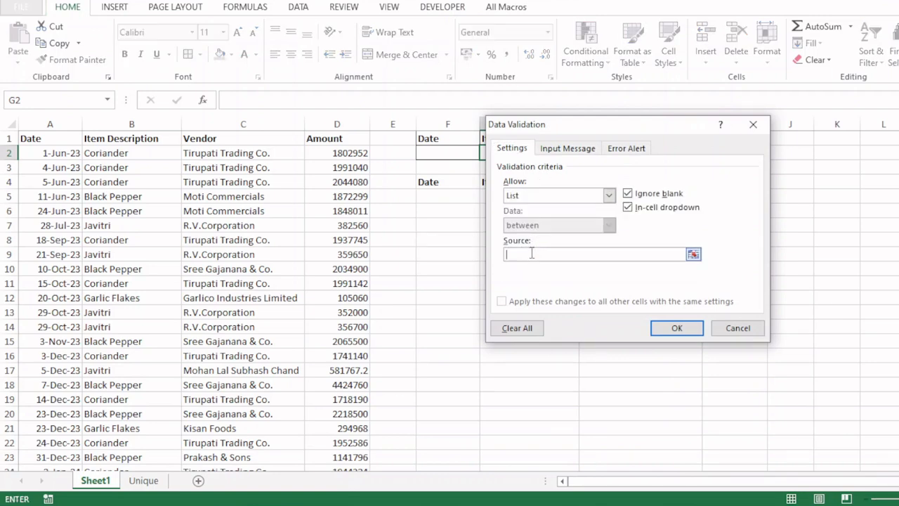
pyautogui.click(144, 481)
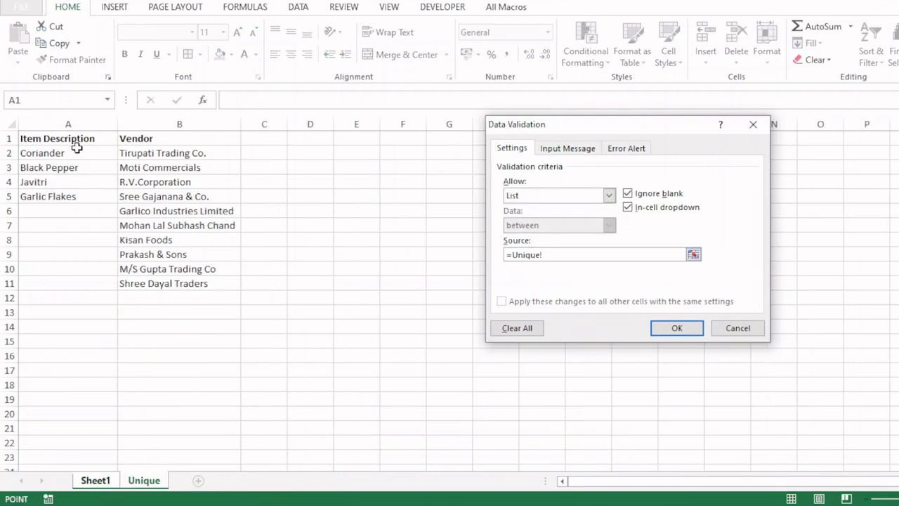
pyautogui.moveTo(76, 151); pyautogui.dragTo(76, 191)
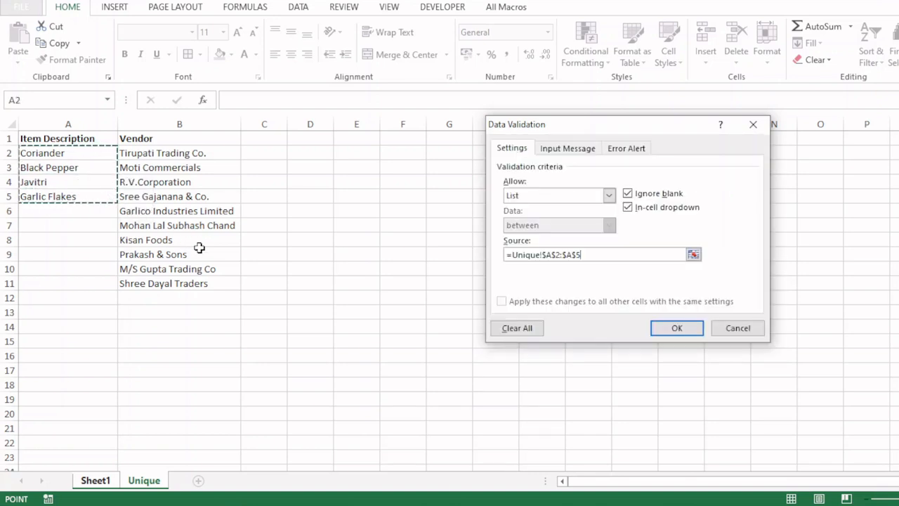
pyautogui.click(671, 329)
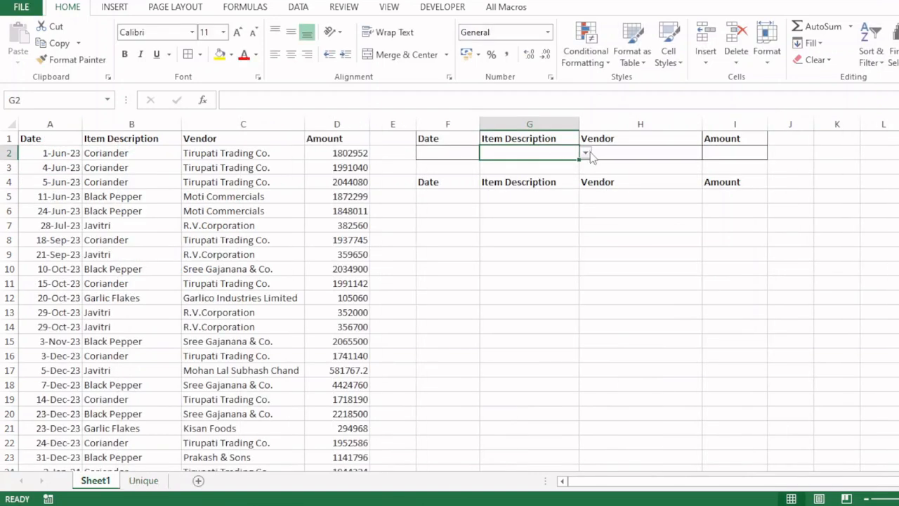
pyautogui.click(586, 153)
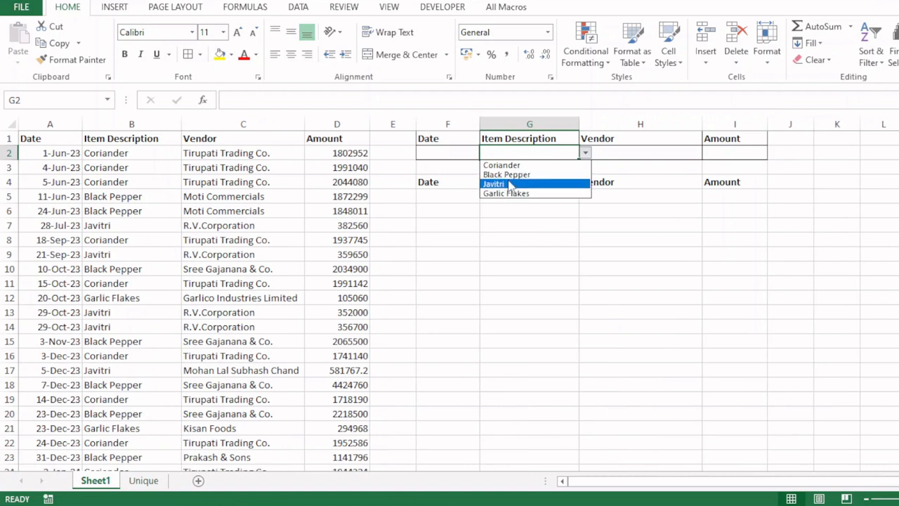
pyautogui.click(621, 153)
pyautogui.click(622, 158)
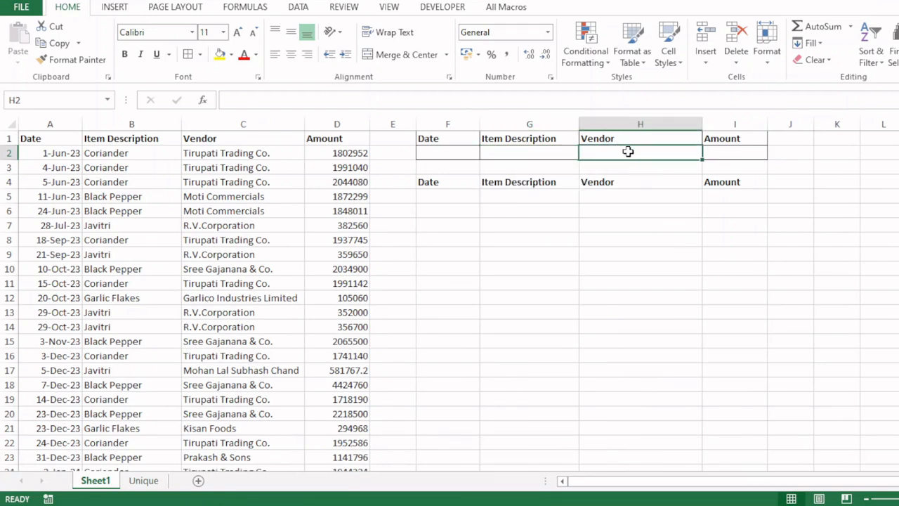
# Step: Give H2 a list validation of the vendor names Unique!B2:B11 and test its dropdown
pyautogui.hotkey('alt', 'd')
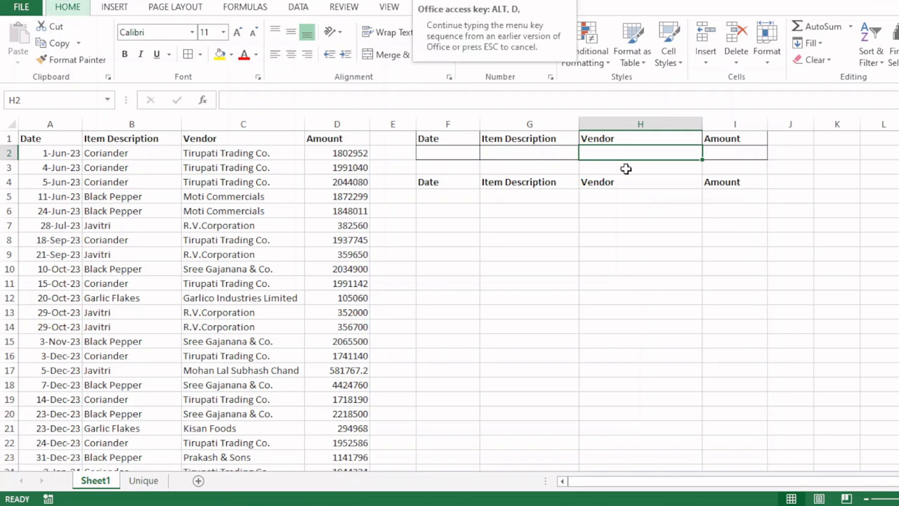
pyautogui.press('l')
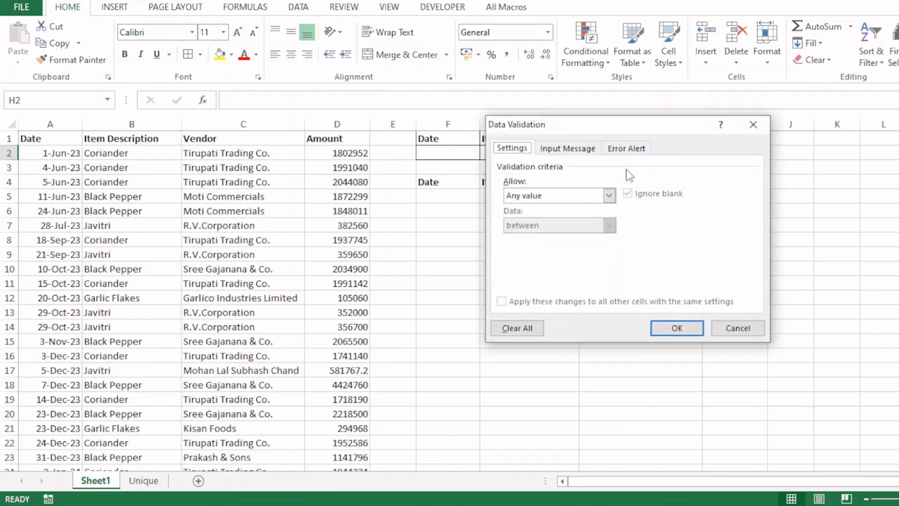
pyautogui.click(558, 196)
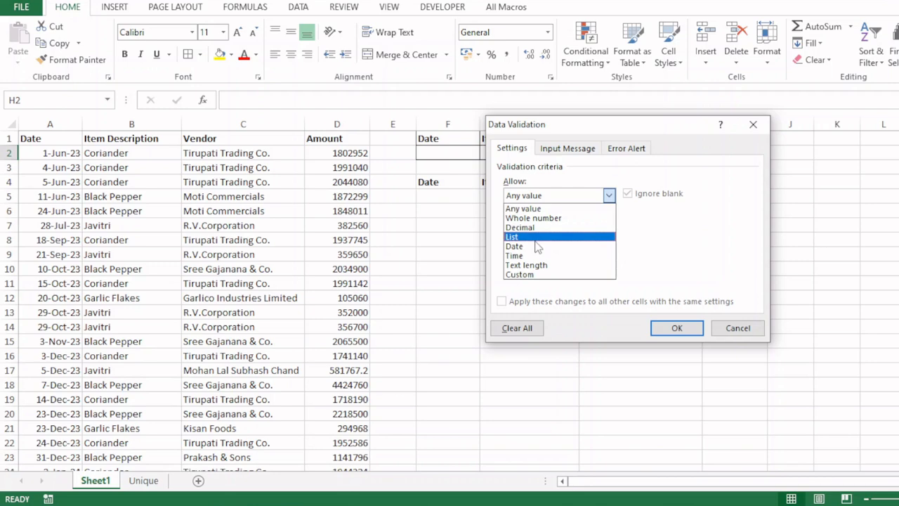
pyautogui.click(534, 235)
pyautogui.click(533, 254)
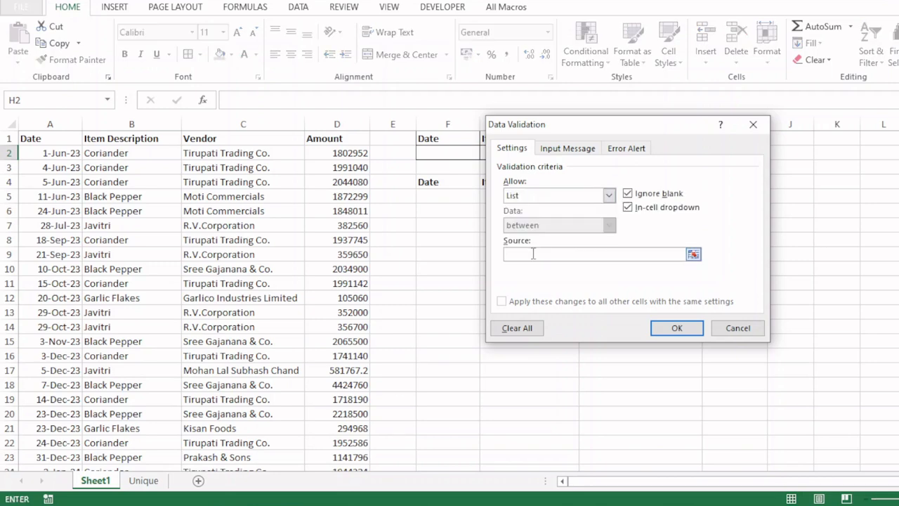
pyautogui.click(144, 481)
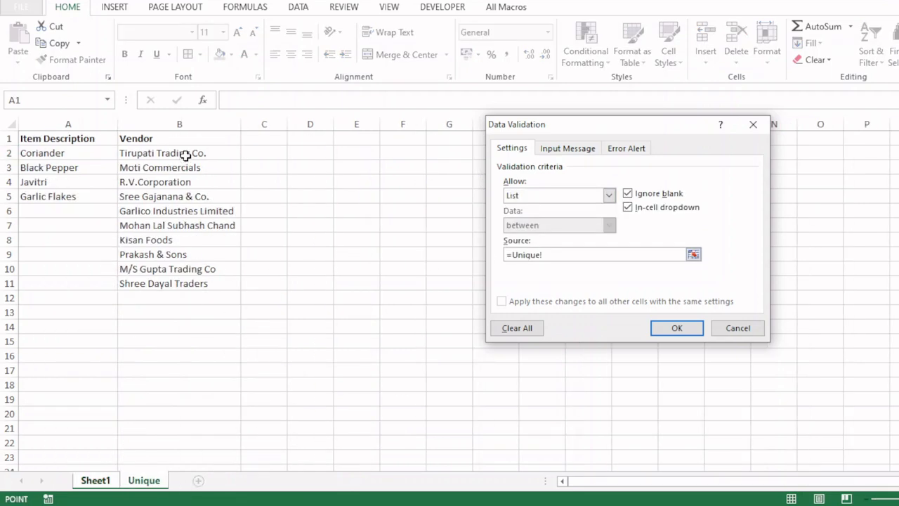
pyautogui.moveTo(184, 155); pyautogui.dragTo(191, 279)
pyautogui.click(666, 330)
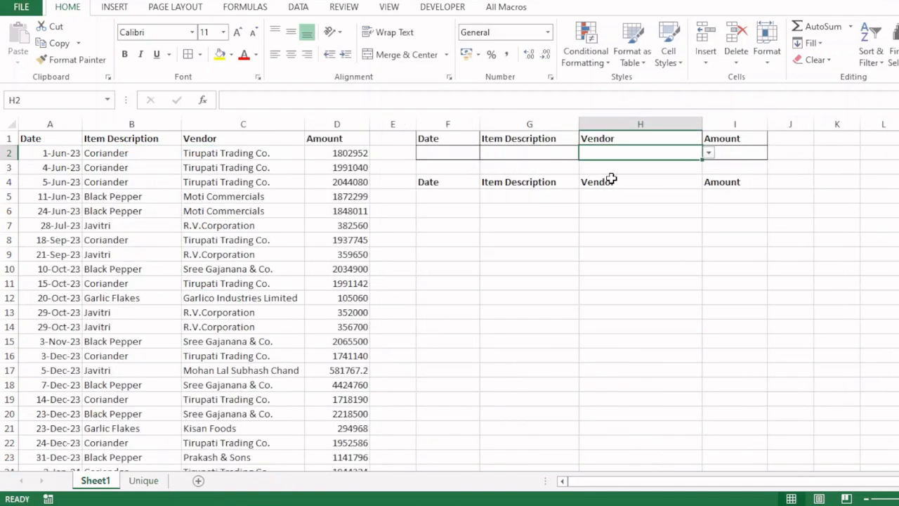
pyautogui.click(708, 153)
pyautogui.press('Escape')
# Step: Pick Black Pepper in G2's dropdown, then change it to Javitri
pyautogui.click(527, 152)
pyautogui.click(585, 153)
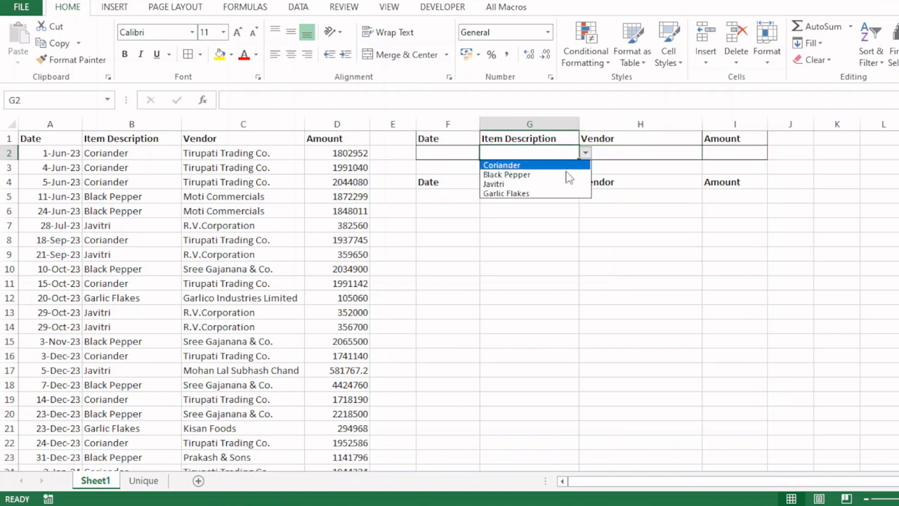
pyautogui.click(523, 175)
pyautogui.click(586, 154)
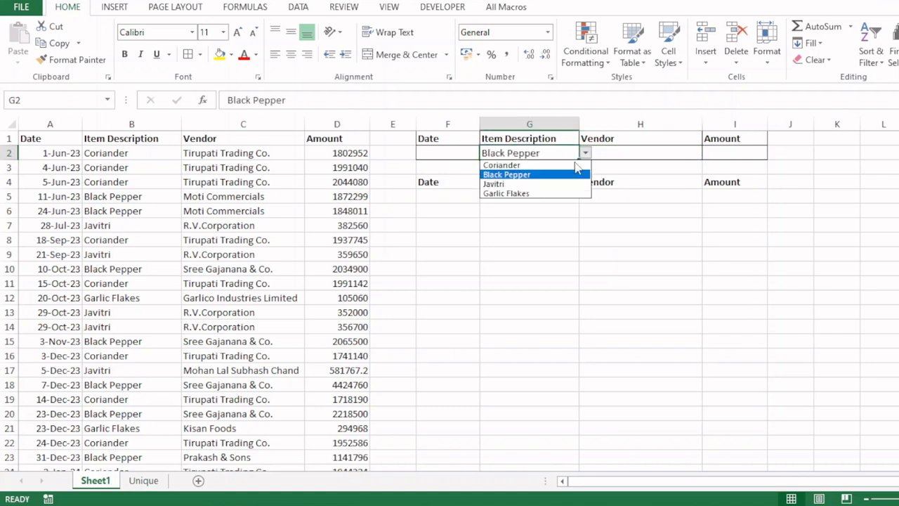
pyautogui.click(506, 184)
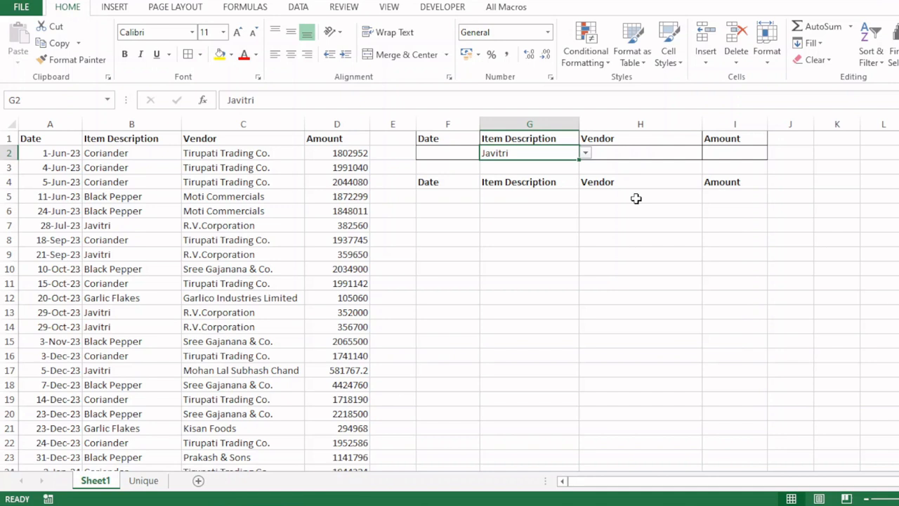
pyautogui.click(182, 279)
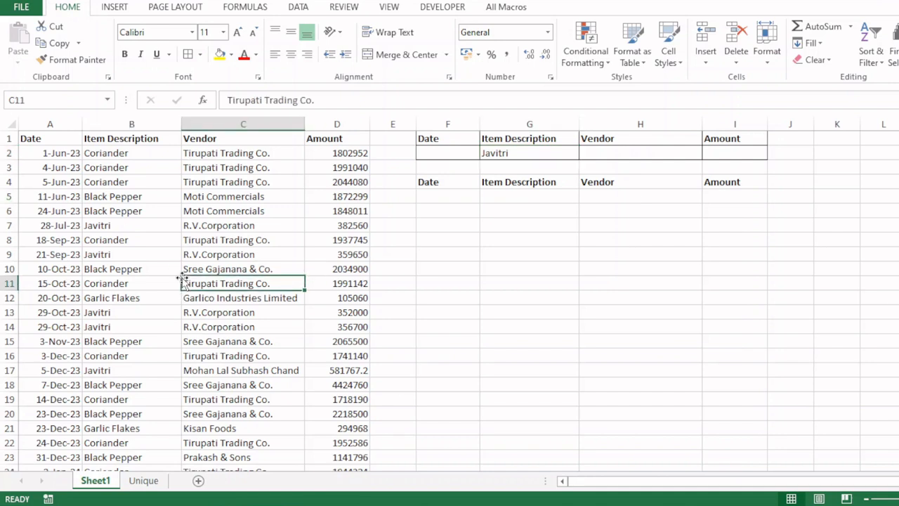
pyautogui.click(165, 252)
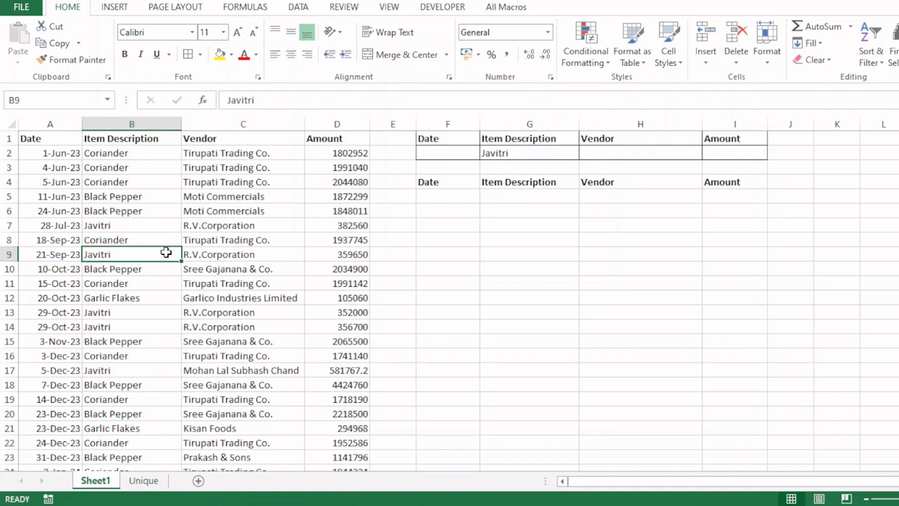
pyautogui.click(167, 226)
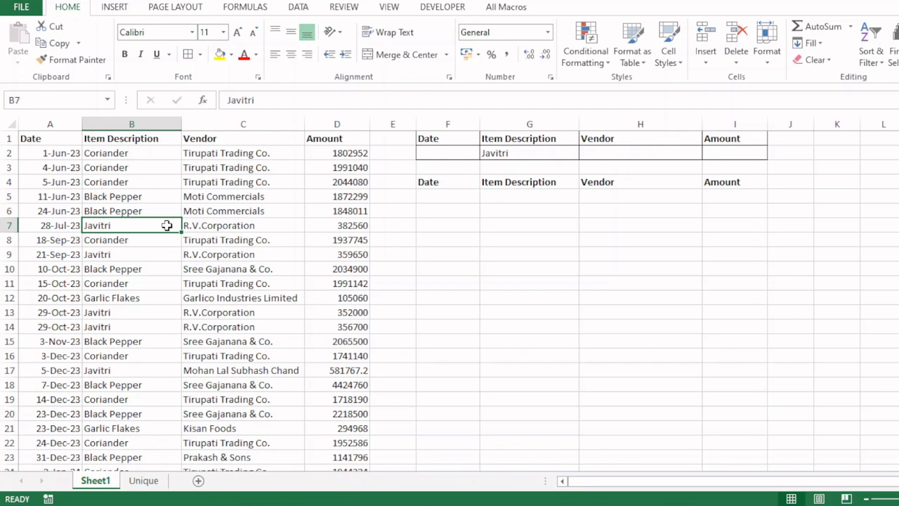
# Step: Convert the purchase data into a table with headers and the None table style
pyautogui.hotkey('ctrl', 'a')
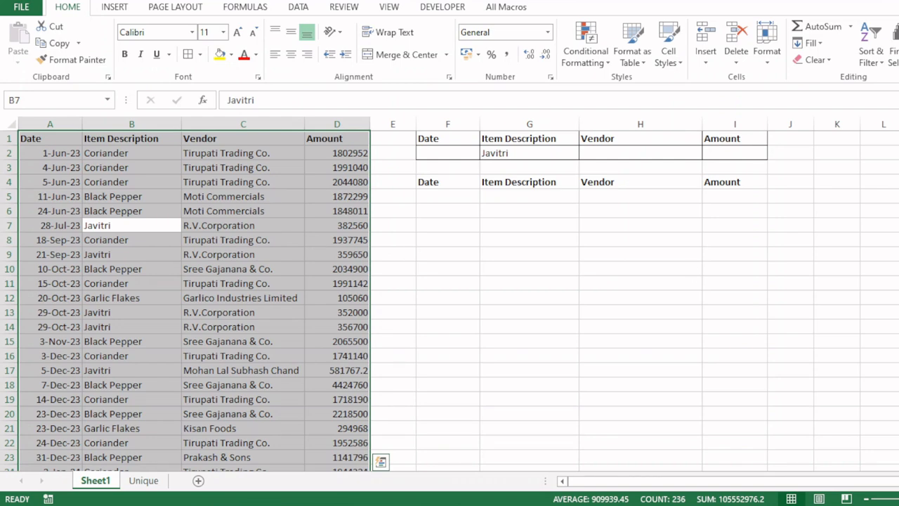
pyautogui.scroll(-12, 278, 290)
pyautogui.scroll(12, 278, 290)
pyautogui.hotkey('ctrl', 't')
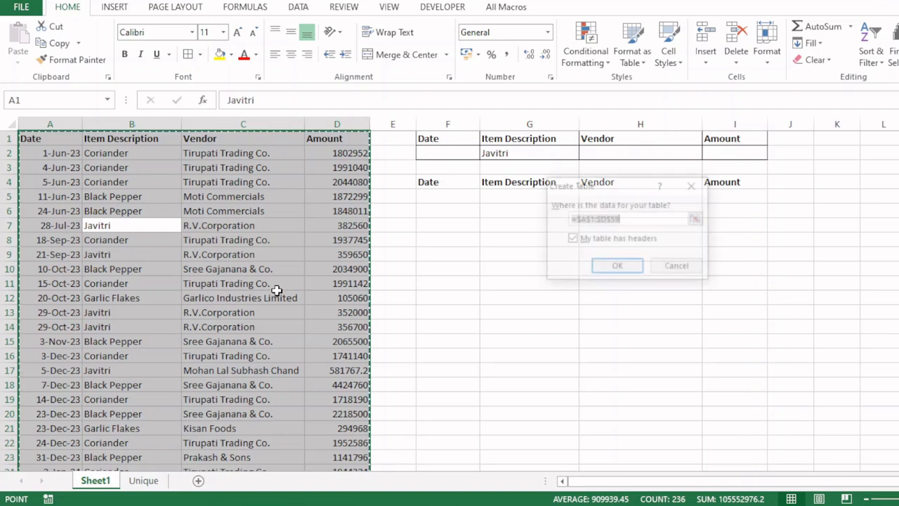
pyautogui.click(619, 267)
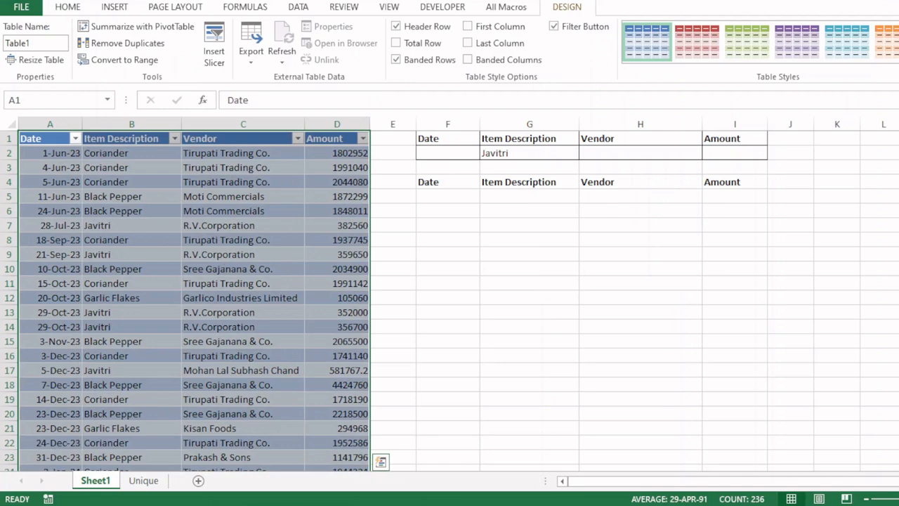
pyautogui.click(645, 60)
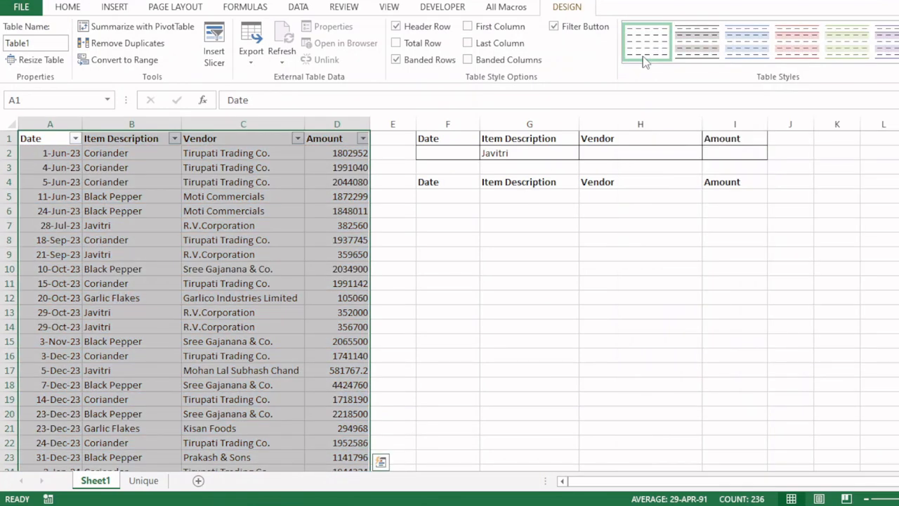
pyautogui.click(137, 168)
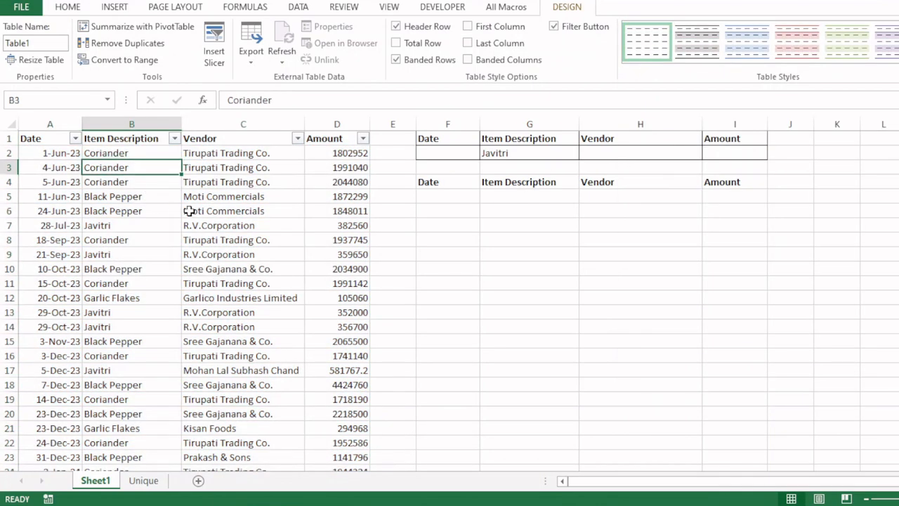
# Step: Try table selections, ending with the whole table A1:D59 selected from the headers down
pyautogui.click(142, 213)
pyautogui.hotkey('ctrl', 'a')
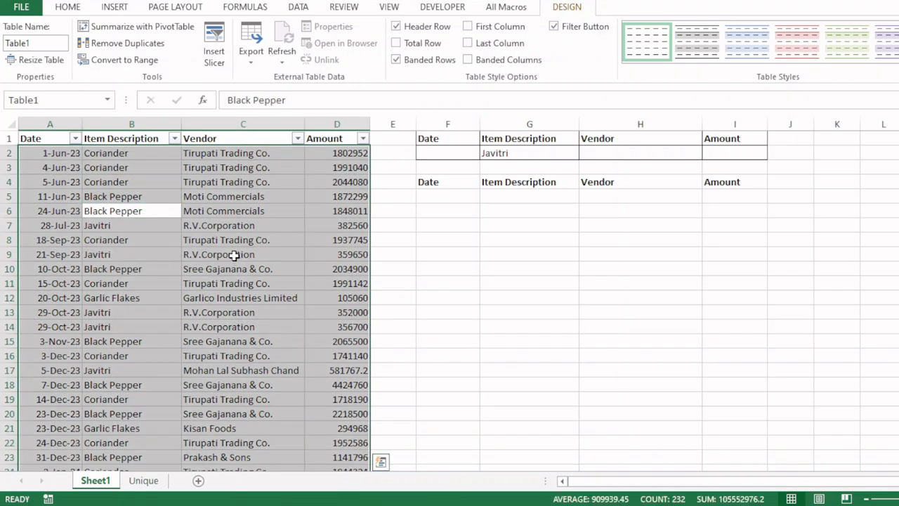
pyautogui.click(60, 135)
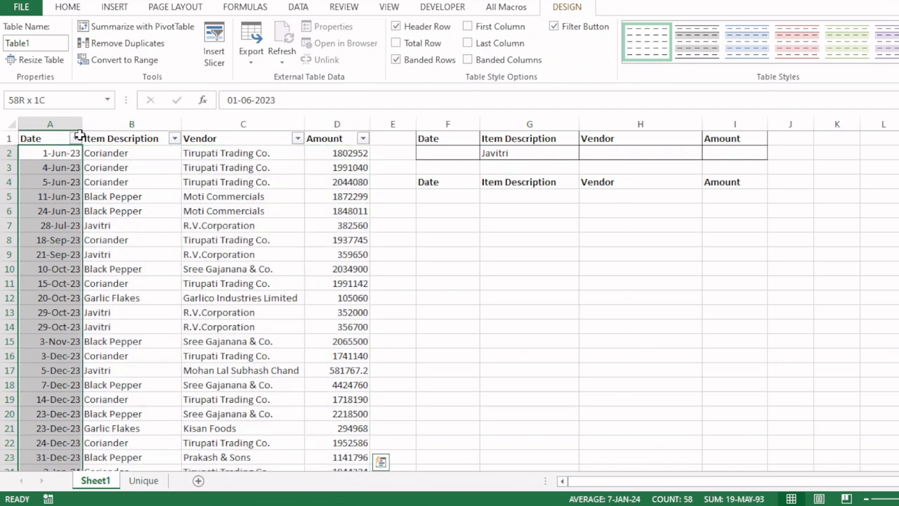
pyautogui.click(217, 226)
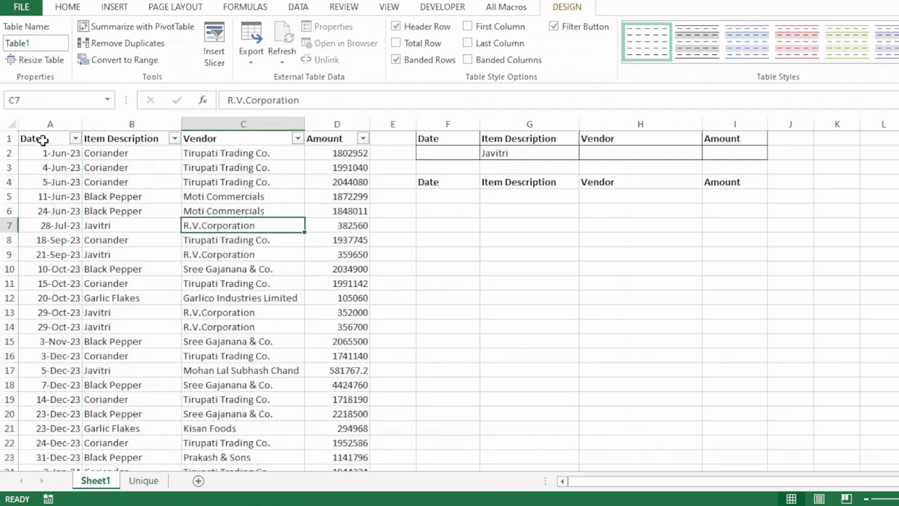
pyautogui.moveTo(36, 138); pyautogui.dragTo(335, 149)
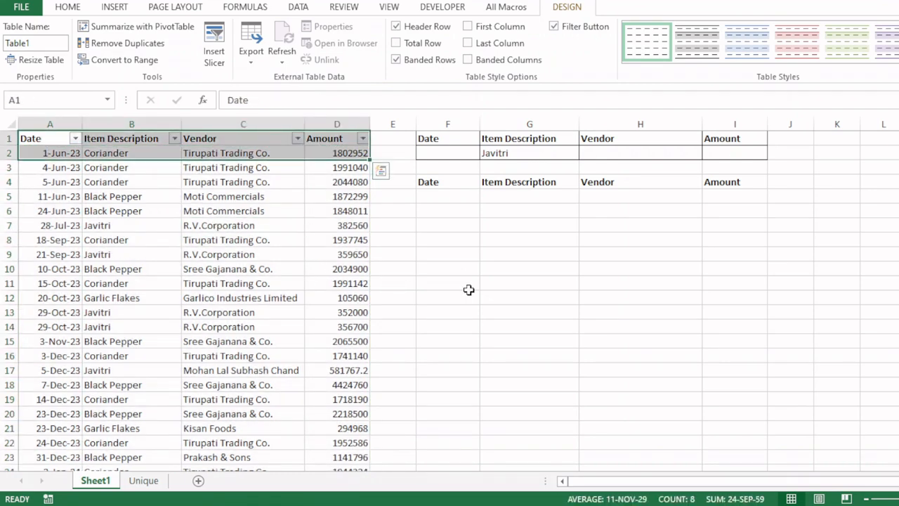
pyautogui.hotkey('ctrl', 'shift', 'Down')
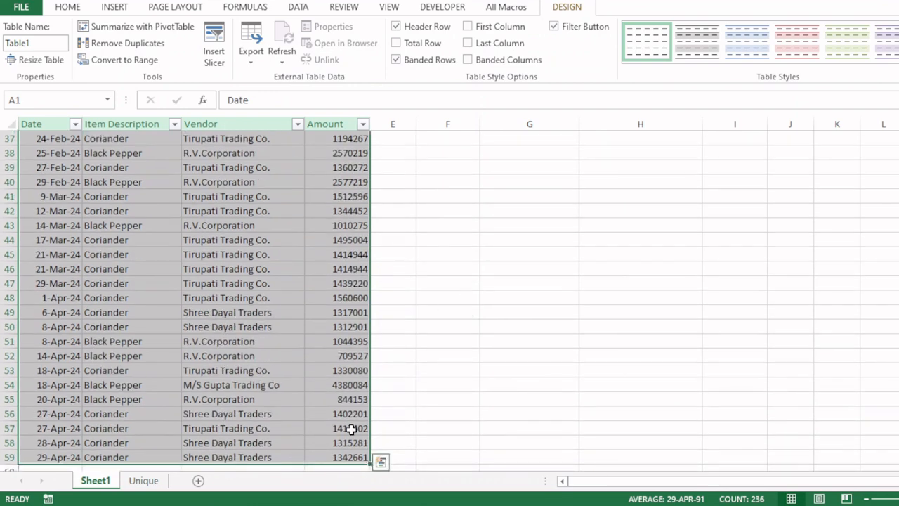
pyautogui.scroll(12, 449, 295)
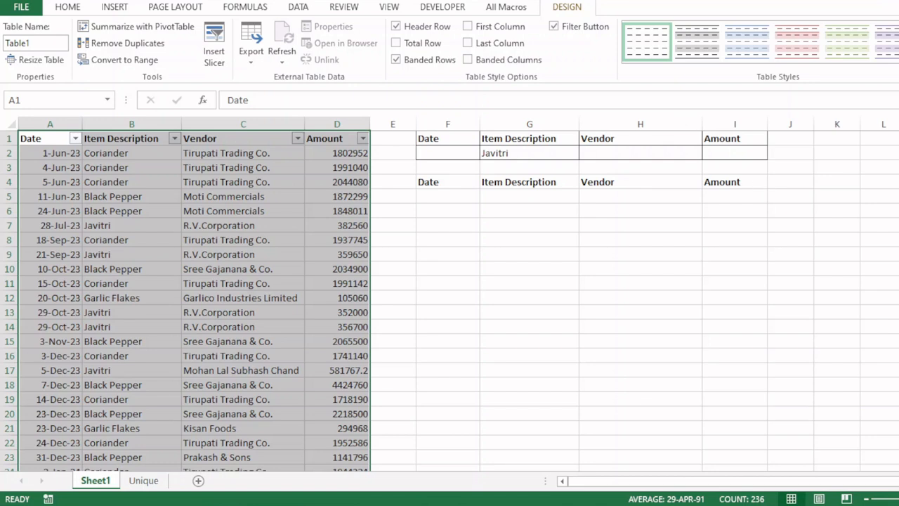
# Step: Open the Formulas tab's Define Name dialog and cancel it
pyautogui.click(248, 9)
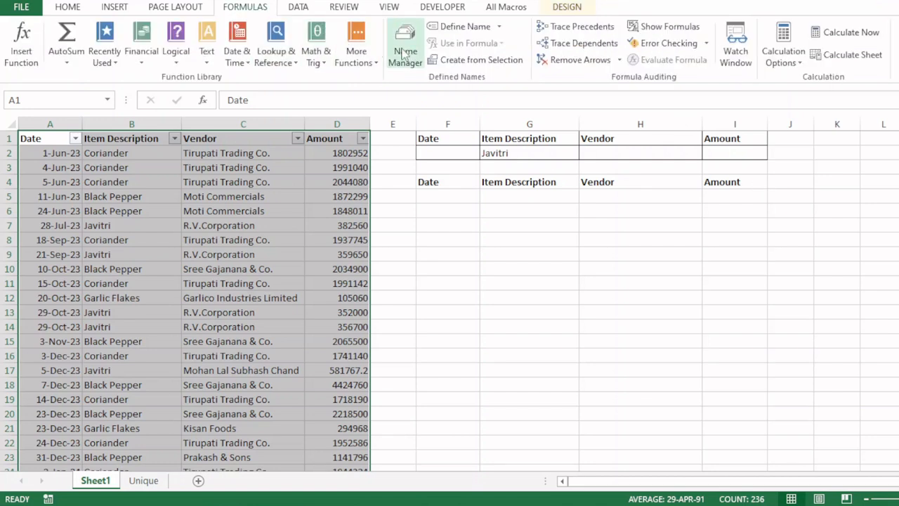
pyautogui.click(463, 27)
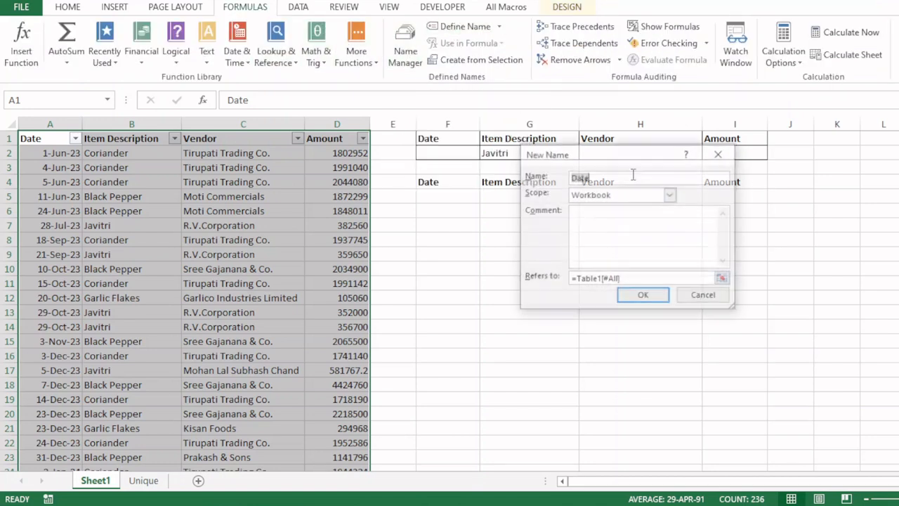
pyautogui.press('Escape')
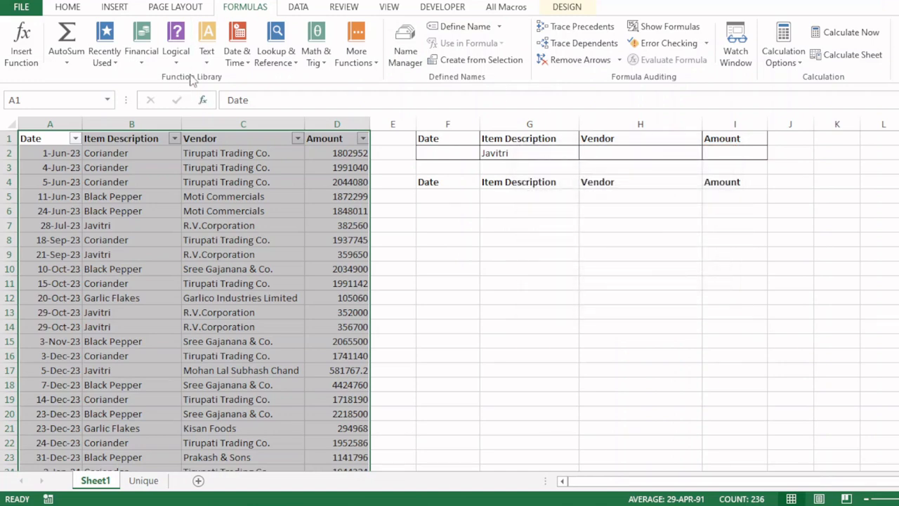
pyautogui.click(68, 9)
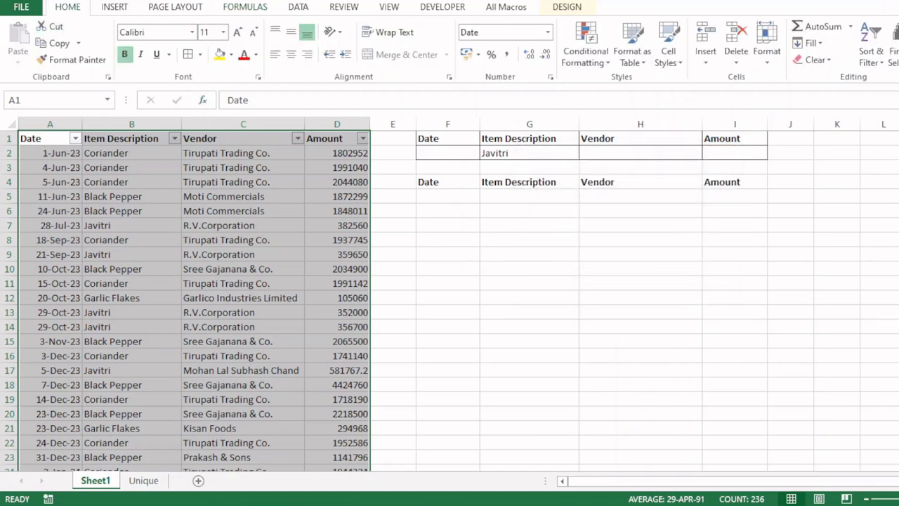
pyautogui.scroll(-12, 45, 203)
pyautogui.scroll(12, 45, 202)
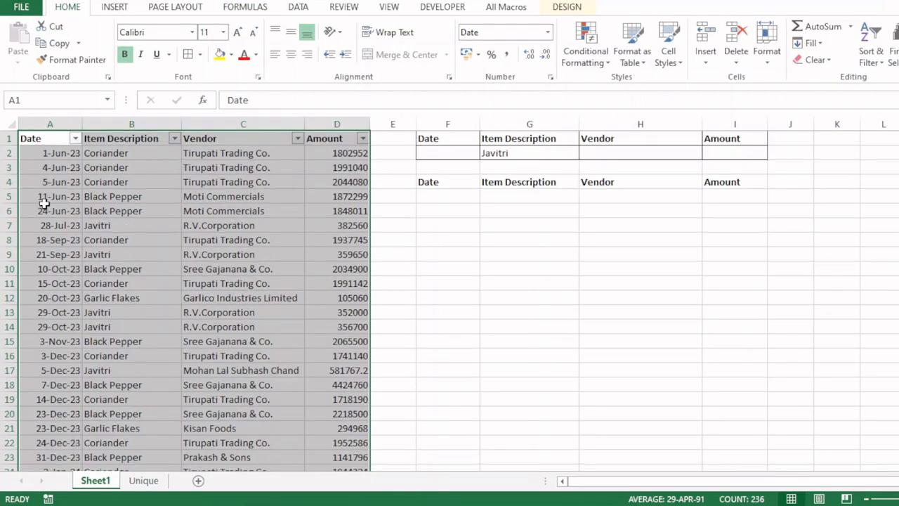
# Step: Name the selected table range 'data' in the Name Box, then jump back to it
pyautogui.click(50, 100)
pyautogui.write('data')
pyautogui.press('Return')
pyautogui.click(582, 268)
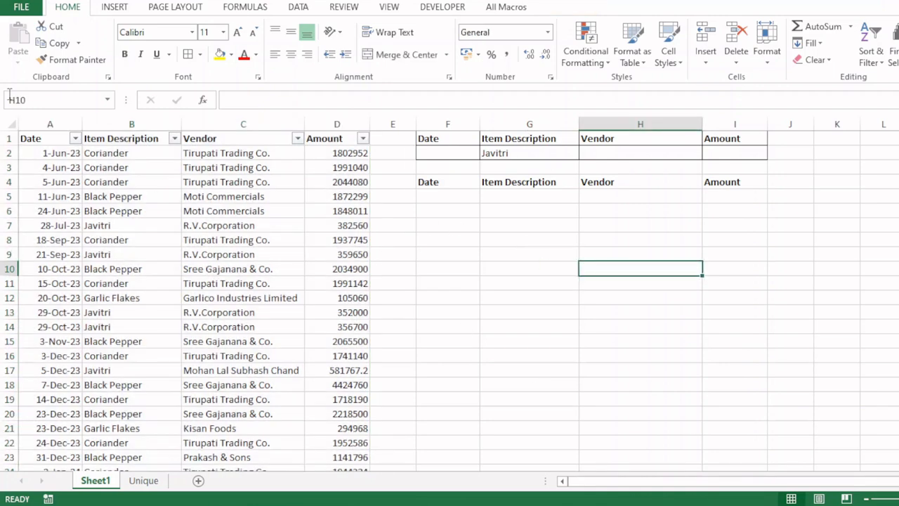
pyautogui.click(40, 104)
pyautogui.write('data')
pyautogui.press('Return')
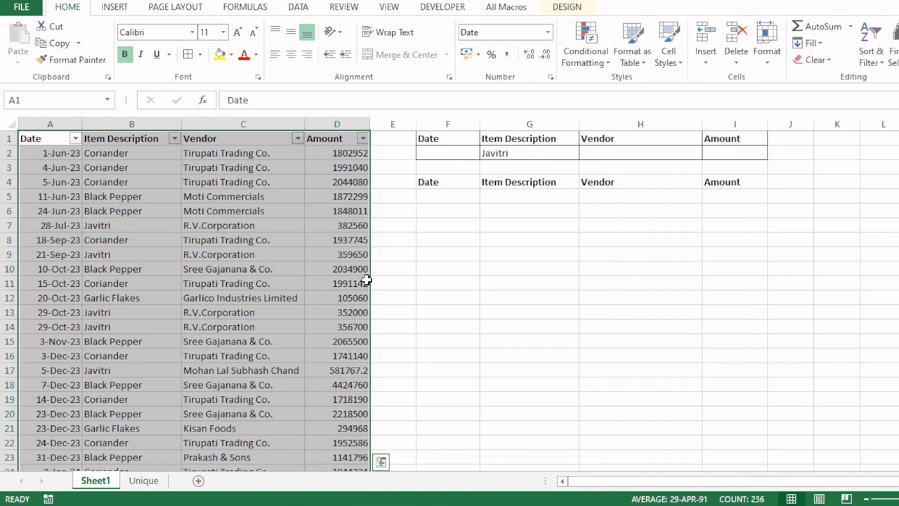
pyautogui.click(509, 260)
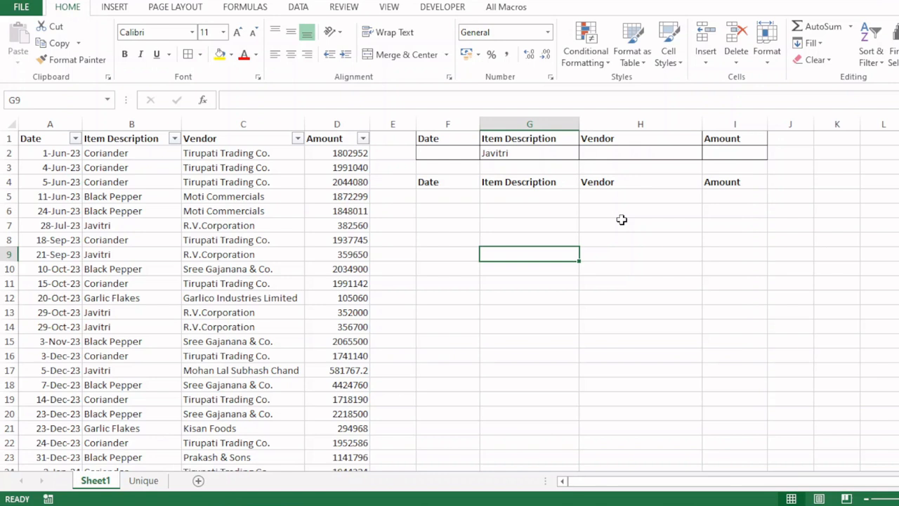
pyautogui.click(451, 138)
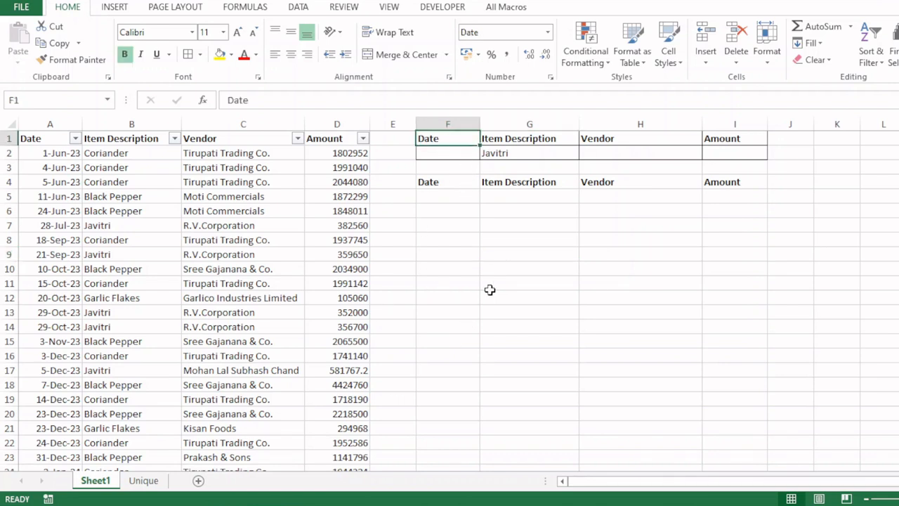
# Step: Glance at the View tab's Macros menu, then open Record Macro via Alt+T+M+R
pyautogui.click(391, 8)
pyautogui.click(719, 62)
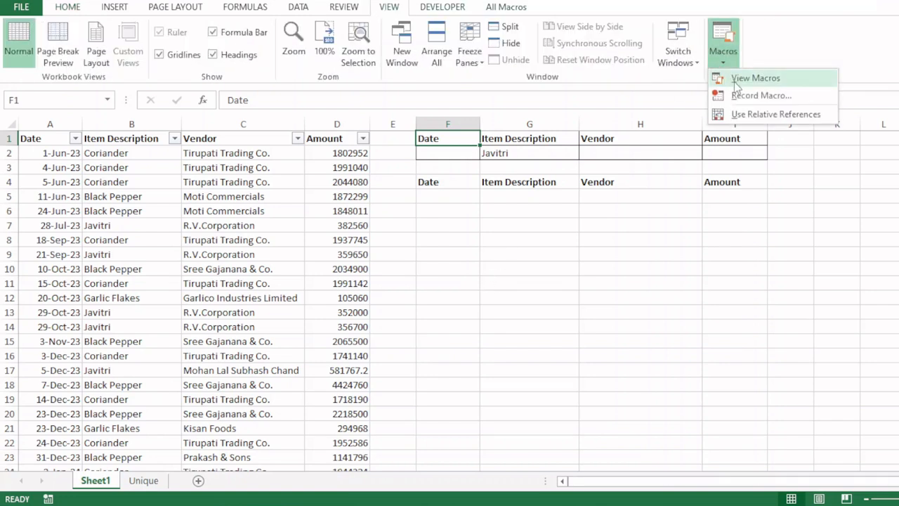
pyautogui.click(773, 214)
pyautogui.click(68, 7)
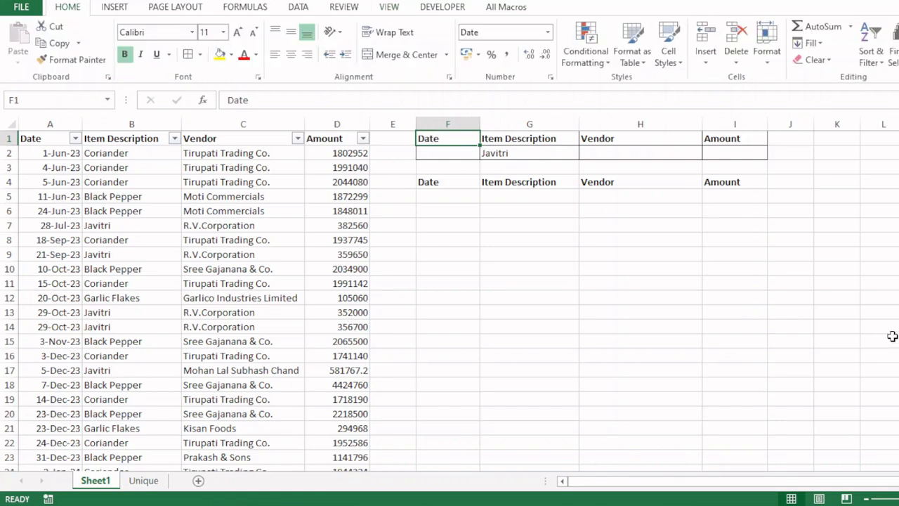
pyautogui.press('alt')
pyautogui.press('t')
pyautogui.press('m')
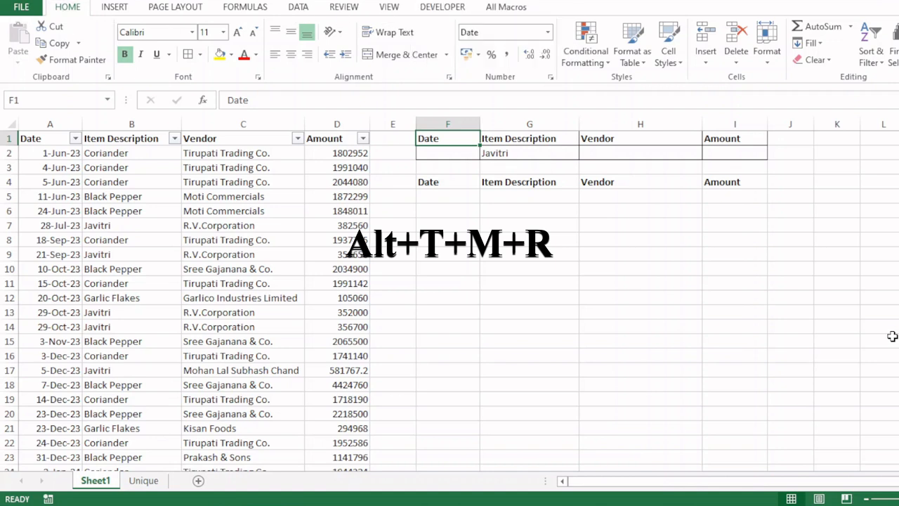
pyautogui.press('r')
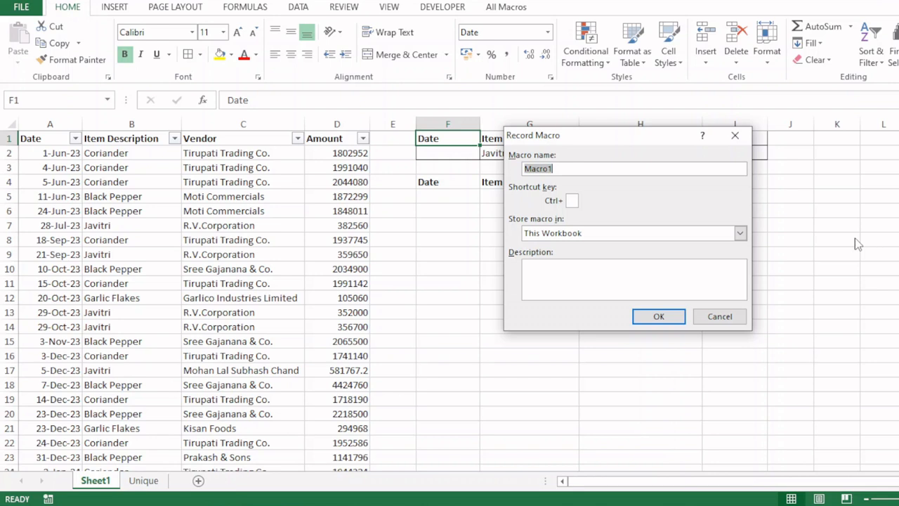
# Step: Name the macro 'refresh' and start recording it
pyautogui.write('refresh')
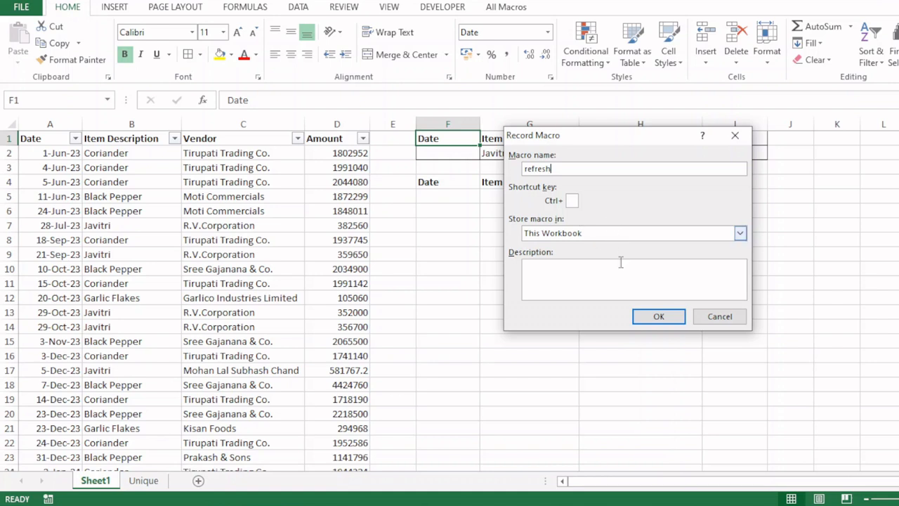
pyautogui.click(653, 316)
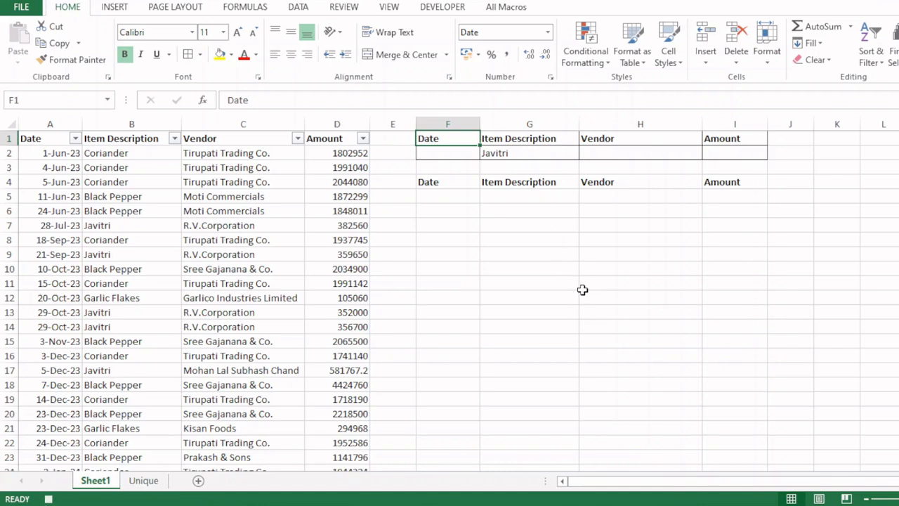
# Step: Start an advanced filter copying to another location, with the named range data as list range
pyautogui.click(298, 9)
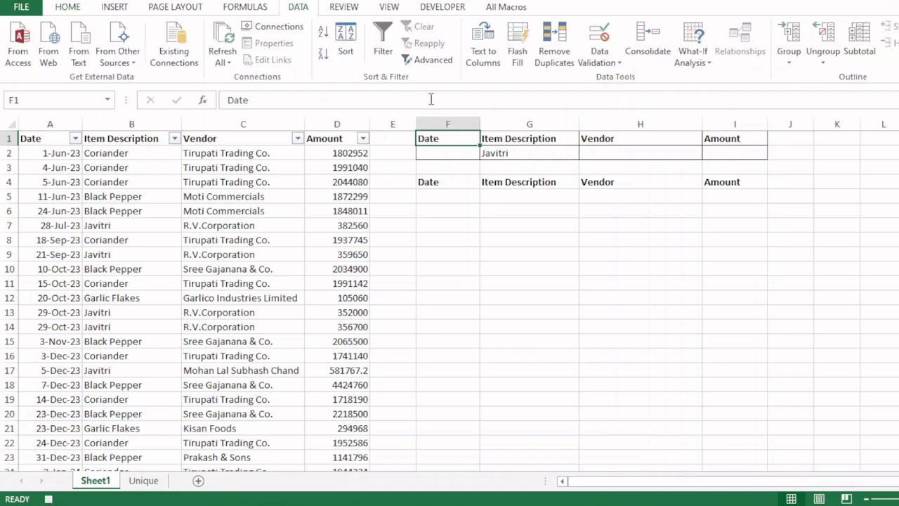
pyautogui.click(433, 60)
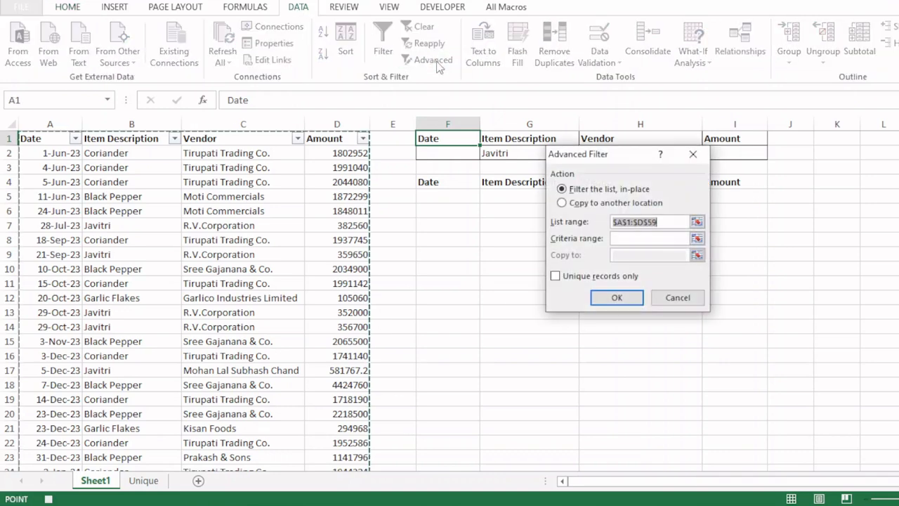
pyautogui.click(580, 203)
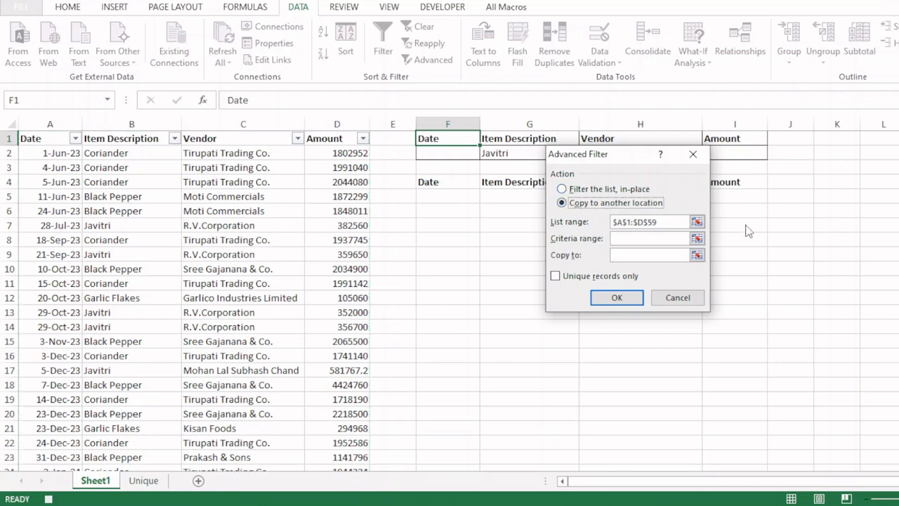
pyautogui.click(673, 222)
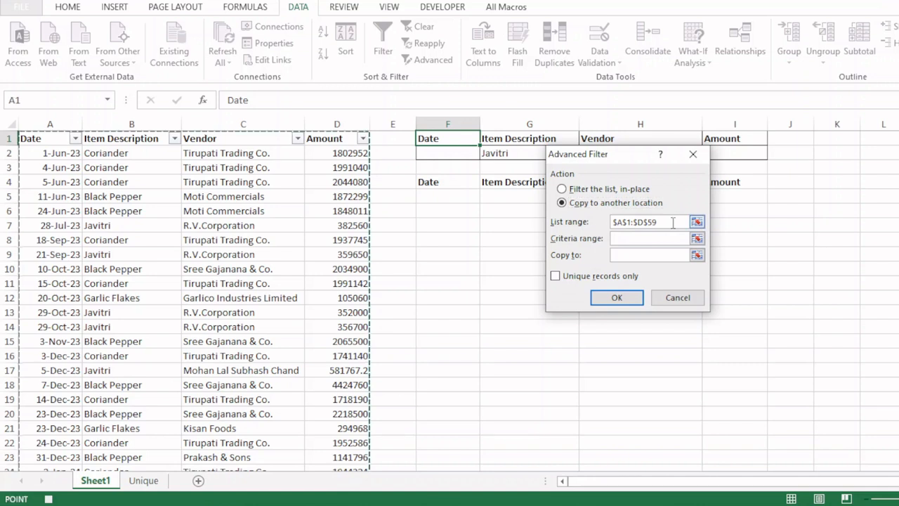
pyautogui.moveTo(673, 222); pyautogui.dragTo(595, 238)
pyautogui.press('BackSpace')
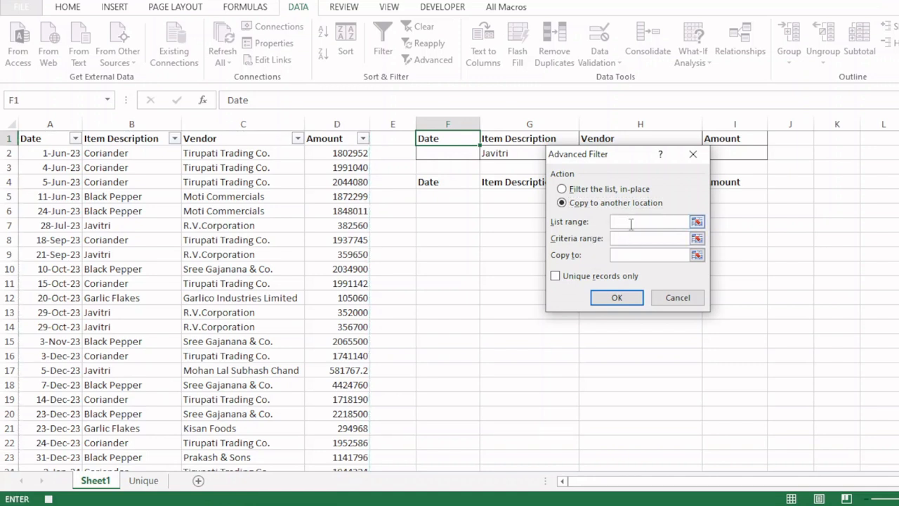
pyautogui.press('F3')
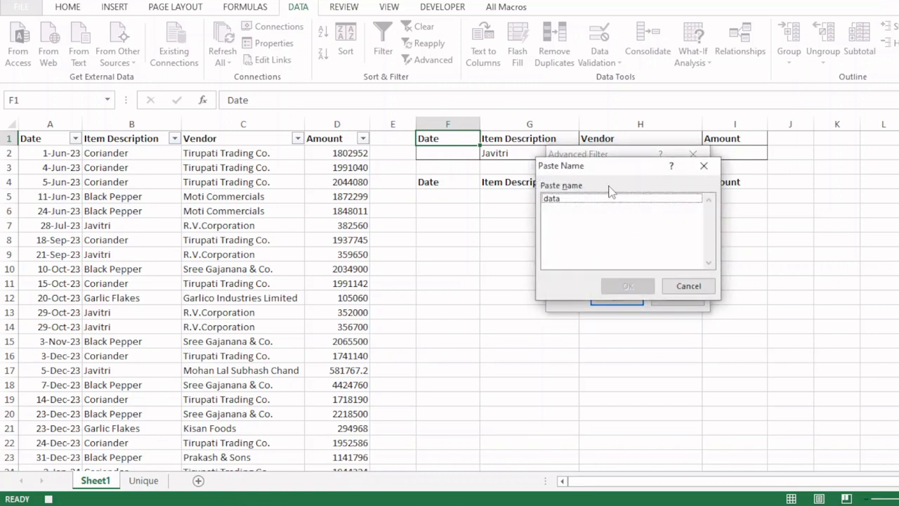
pyautogui.click(557, 200)
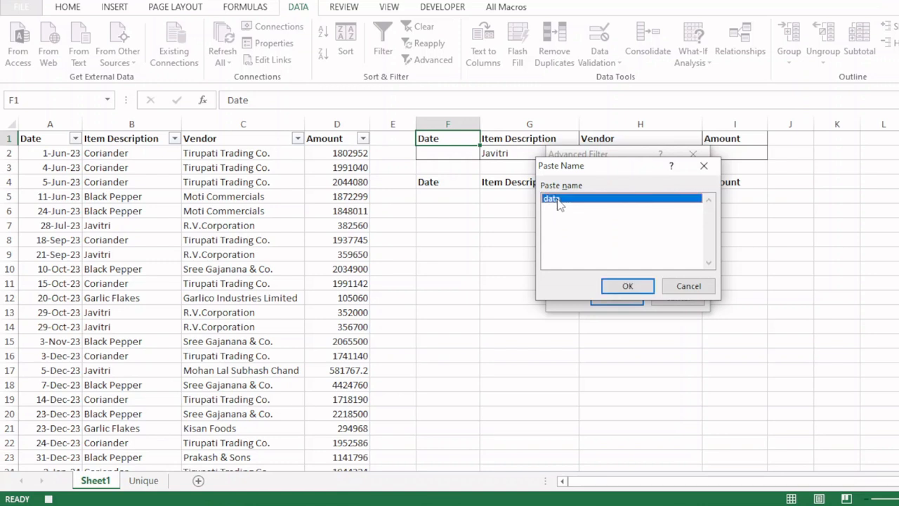
pyautogui.click(628, 287)
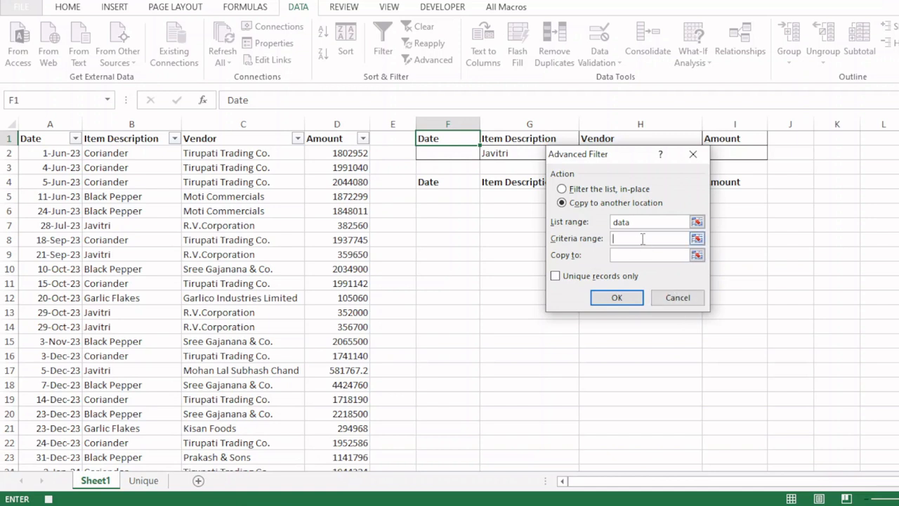
# Step: Set criteria range F1:I2 and destination F4:I4, then run the filter
pyautogui.moveTo(622, 153); pyautogui.dragTo(569, 249)
pyautogui.click(436, 140)
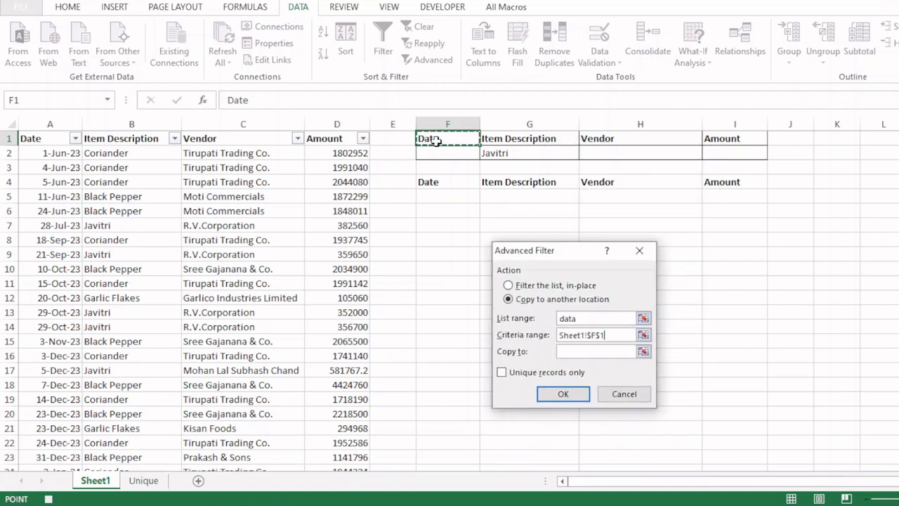
pyautogui.moveTo(436, 140); pyautogui.dragTo(723, 156)
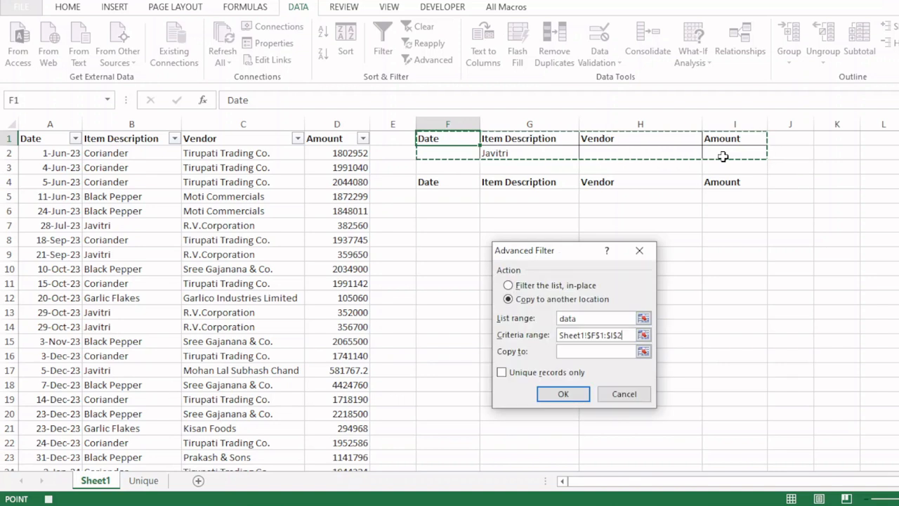
pyautogui.click(573, 355)
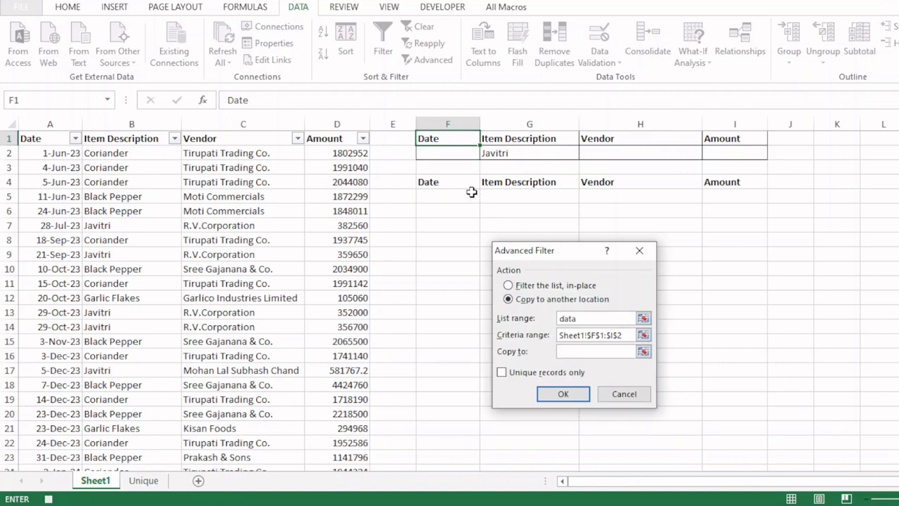
pyautogui.moveTo(446, 182); pyautogui.dragTo(723, 182)
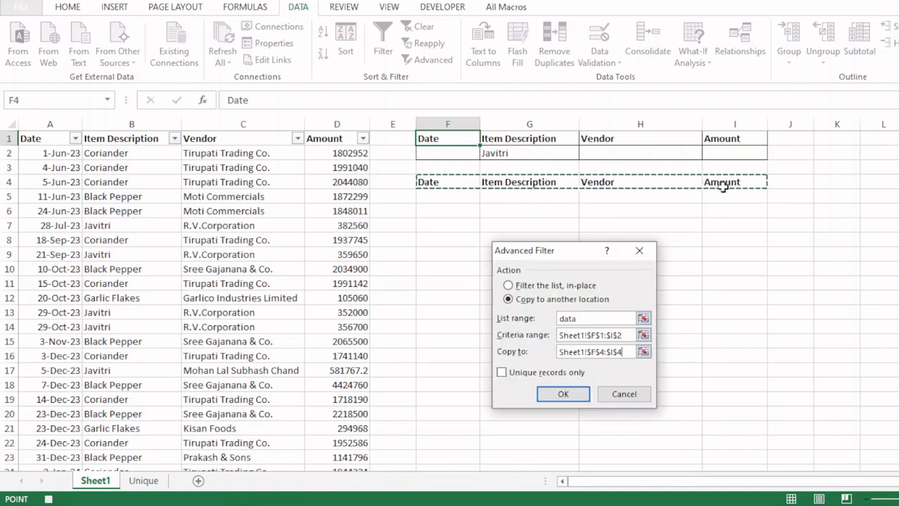
pyautogui.click(561, 394)
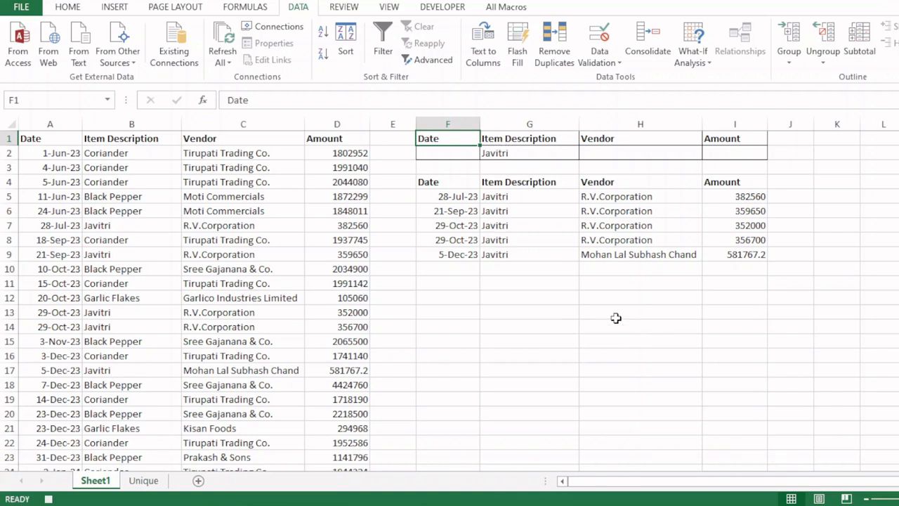
# Step: Select F4 and stop the refresh macro recording from the status bar
pyautogui.click(450, 182)
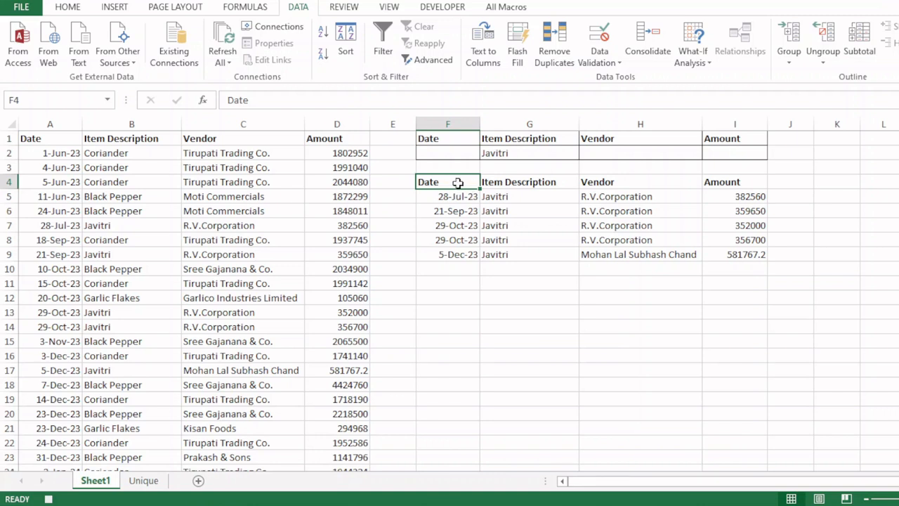
pyautogui.click(49, 499)
pyautogui.click(68, 8)
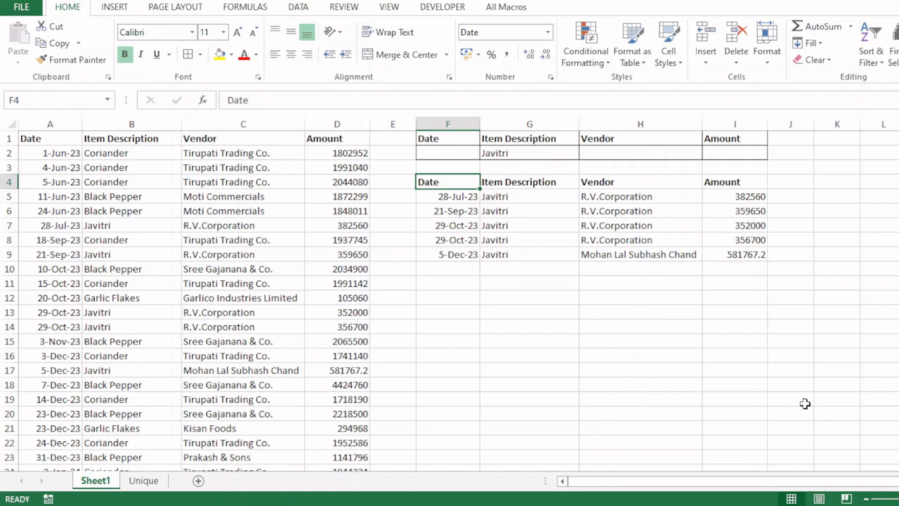
pyautogui.click(118, 8)
# Step: Draw a rectangle to the right of the criteria table near J2 and label it Refresh
pyautogui.click(240, 27)
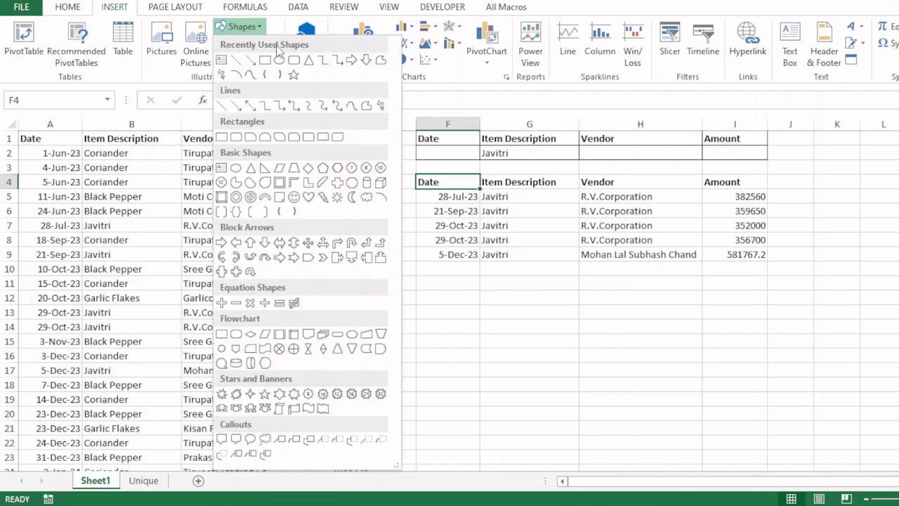
pyautogui.click(264, 61)
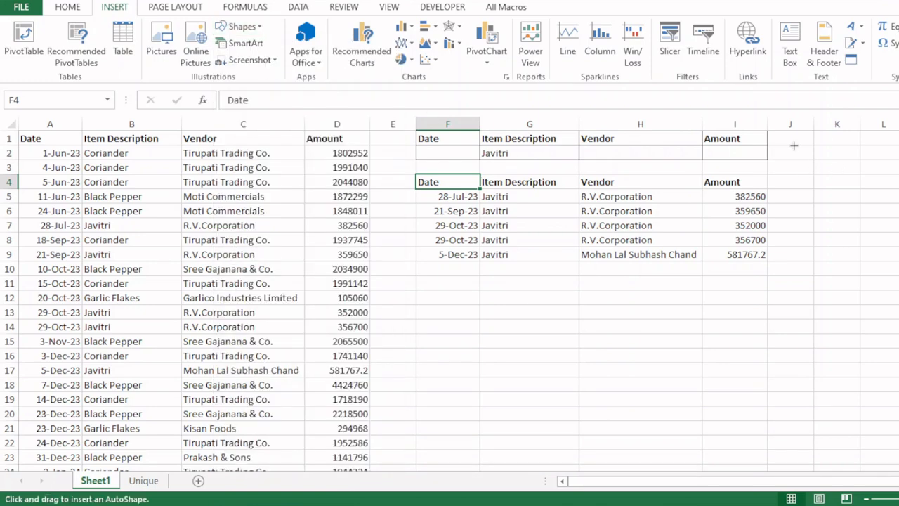
pyautogui.moveTo(795, 153); pyautogui.dragTo(896, 178)
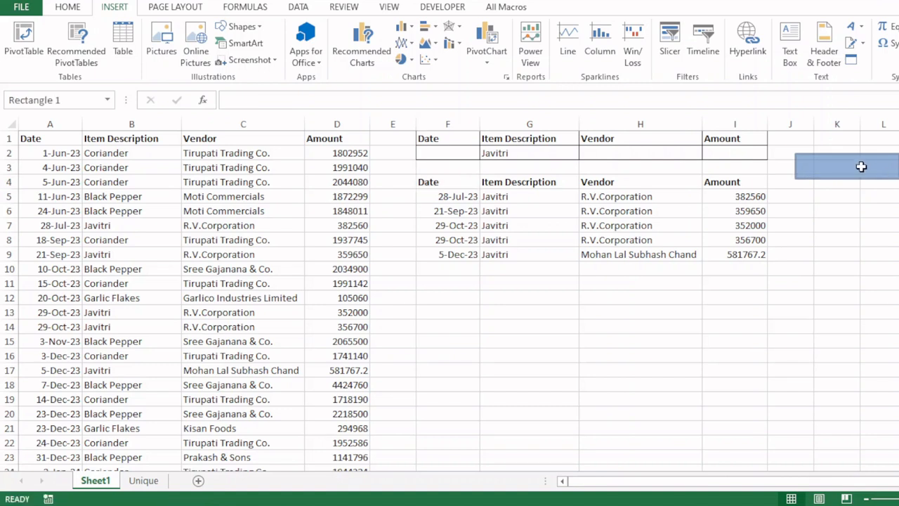
pyautogui.rightClick(858, 166)
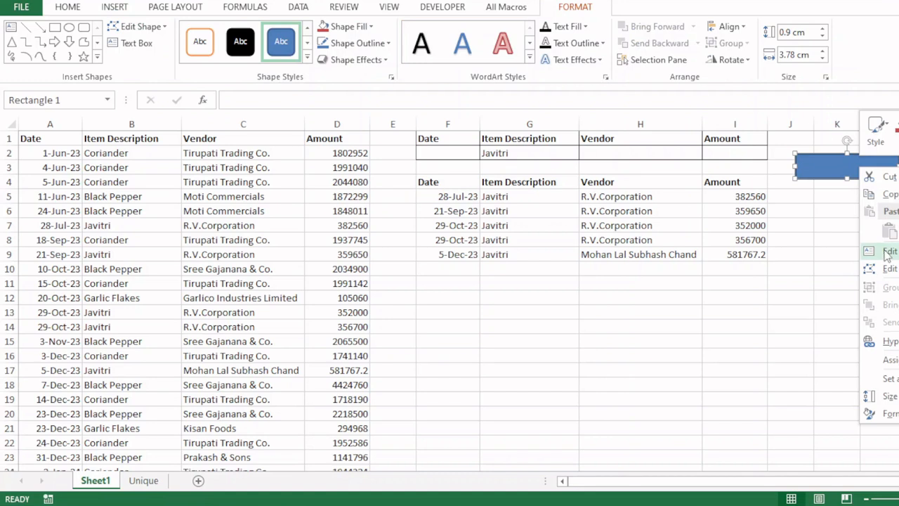
pyautogui.click(886, 252)
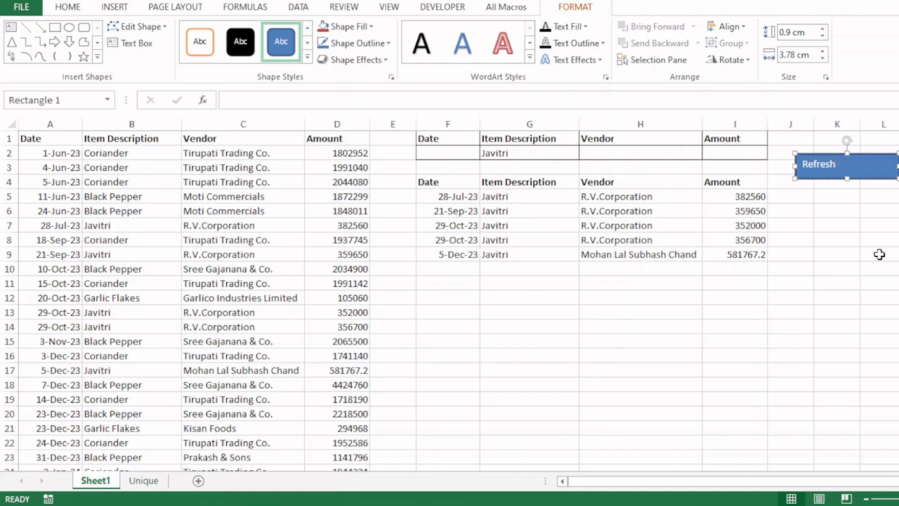
# Step: Enlarge the Refresh label to 16 pt and centre it horizontally and vertically
pyautogui.hotkey('ctrl', 'a')
pyautogui.hotkey('ctrl', 'shift', '.')
pyautogui.hotkey('ctrl', 'shift', '.')
pyautogui.hotkey('ctrl', 'shift', '.')
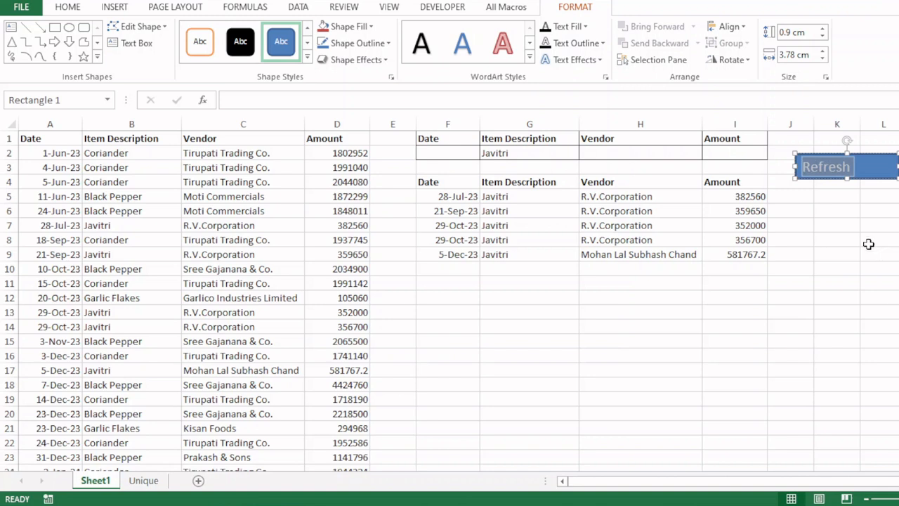
pyautogui.click(66, 10)
pyautogui.click(291, 54)
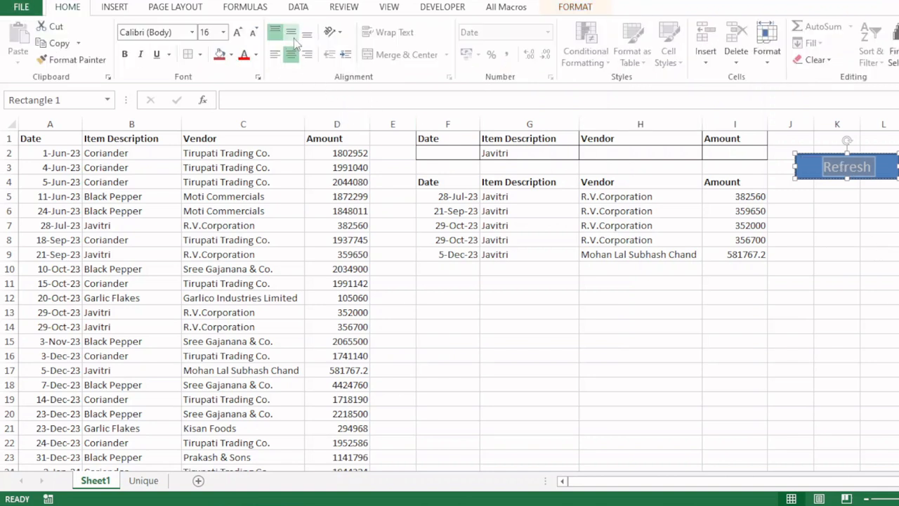
pyautogui.click(291, 31)
pyautogui.click(884, 197)
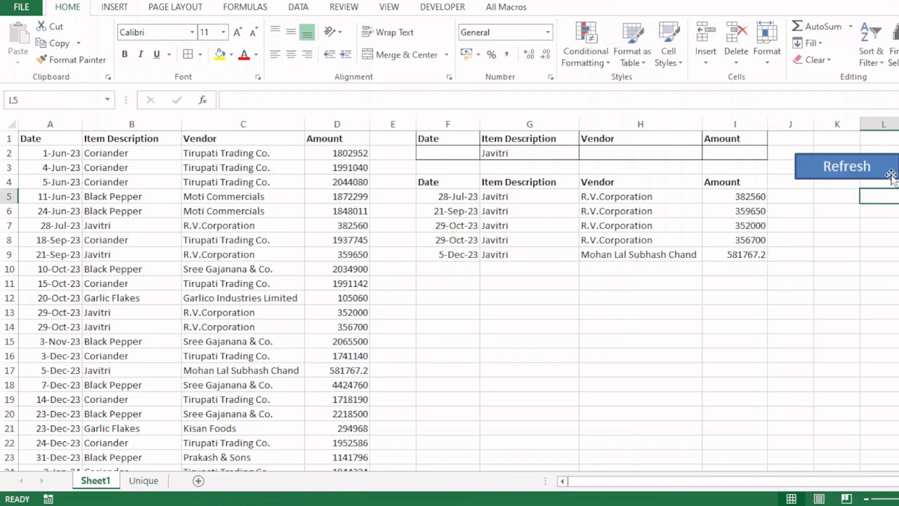
pyautogui.click(889, 172)
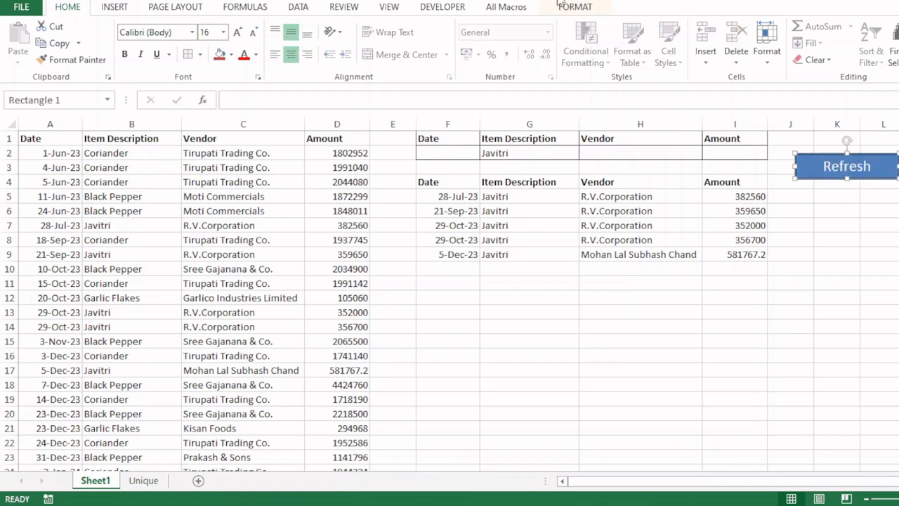
pyautogui.click(580, 13)
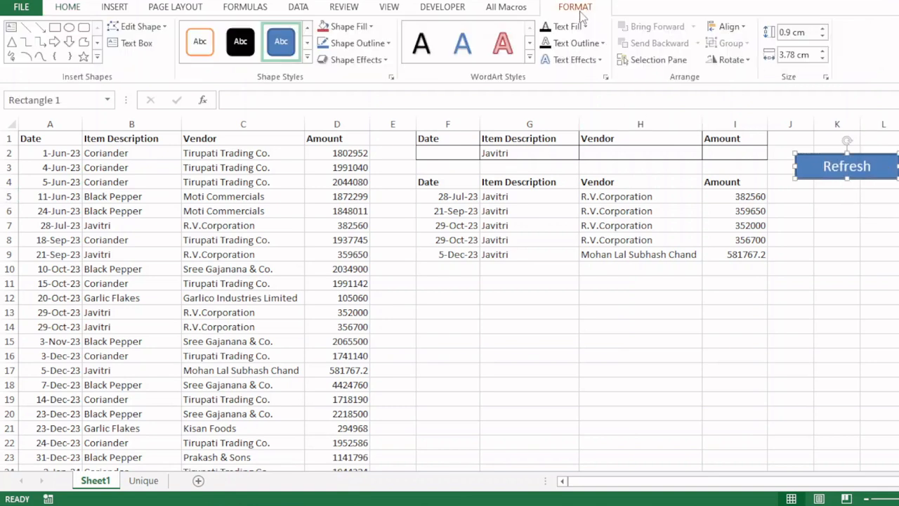
# Step: Fill the Refresh shape red and give it a black outline
pyautogui.click(371, 28)
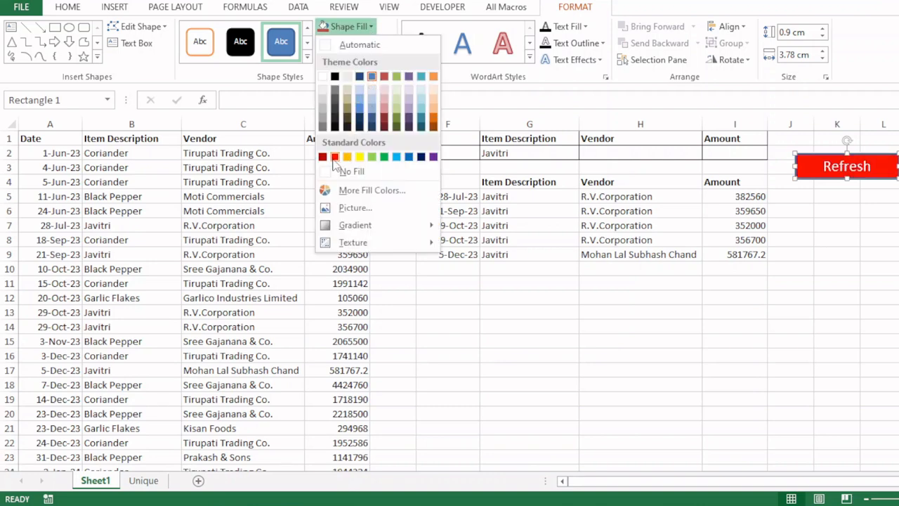
pyautogui.click(334, 156)
pyautogui.click(386, 44)
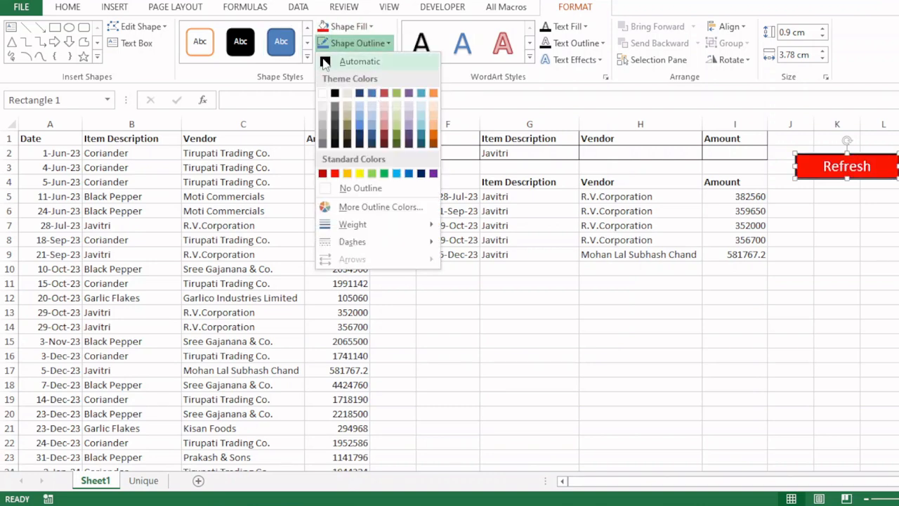
pyautogui.click(339, 62)
# Step: Add a bevel effect and an orange glow to the Refresh shape
pyautogui.click(385, 60)
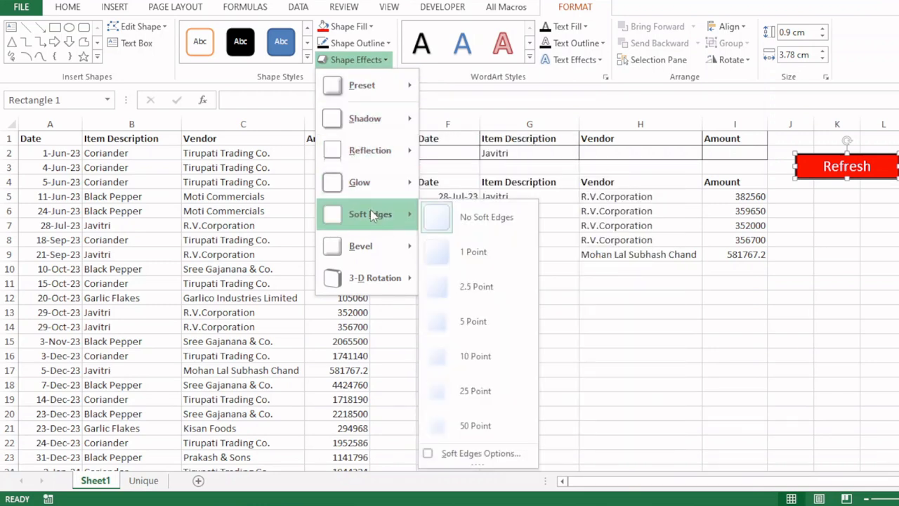
pyautogui.moveTo(367, 243)
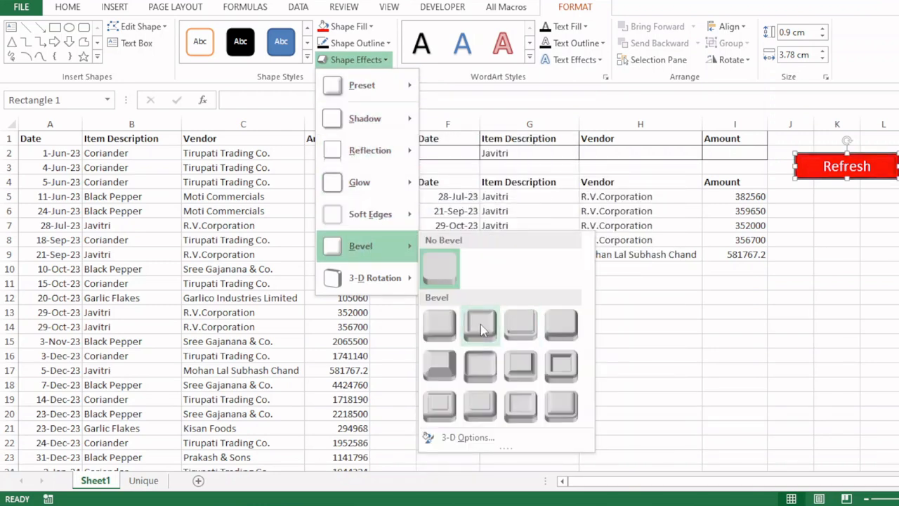
pyautogui.click(520, 330)
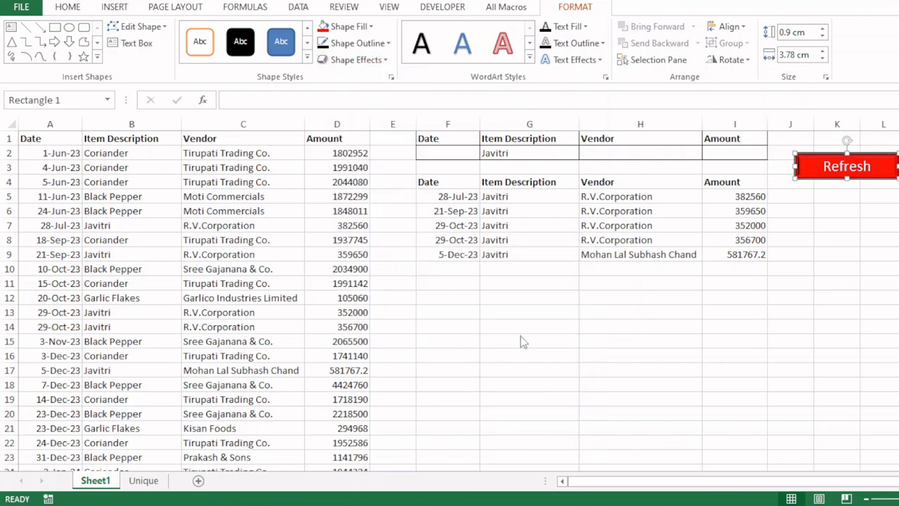
pyautogui.click(383, 60)
pyautogui.moveTo(387, 183)
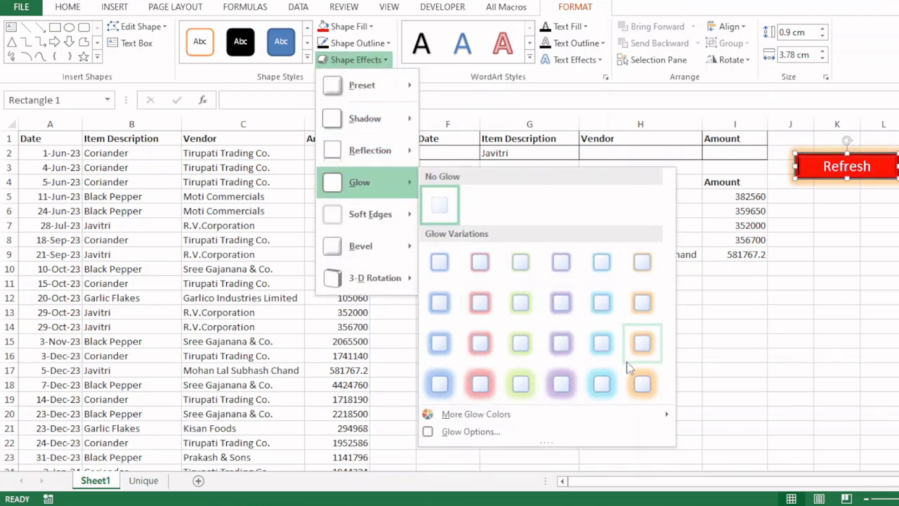
pyautogui.click(643, 348)
pyautogui.click(891, 218)
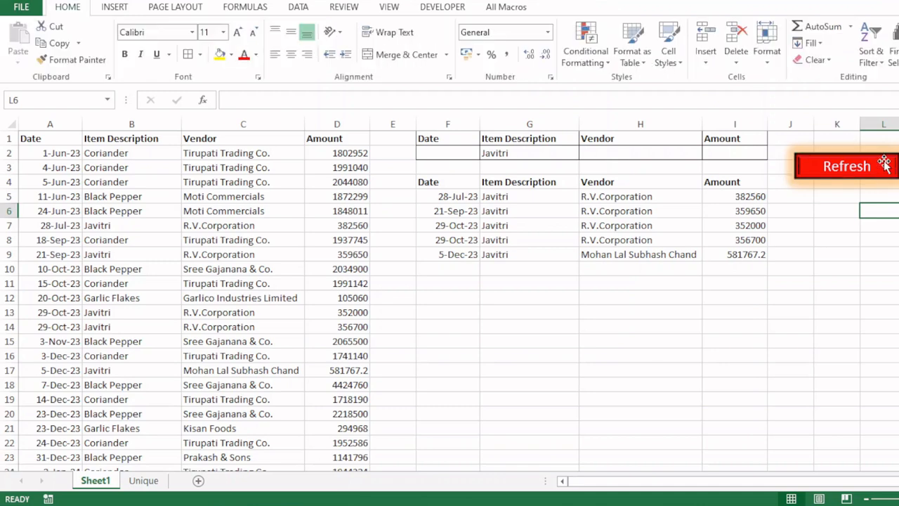
pyautogui.rightClick(882, 166)
# Step: Assign the refresh macro to the Refresh button
pyautogui.click(816, 354)
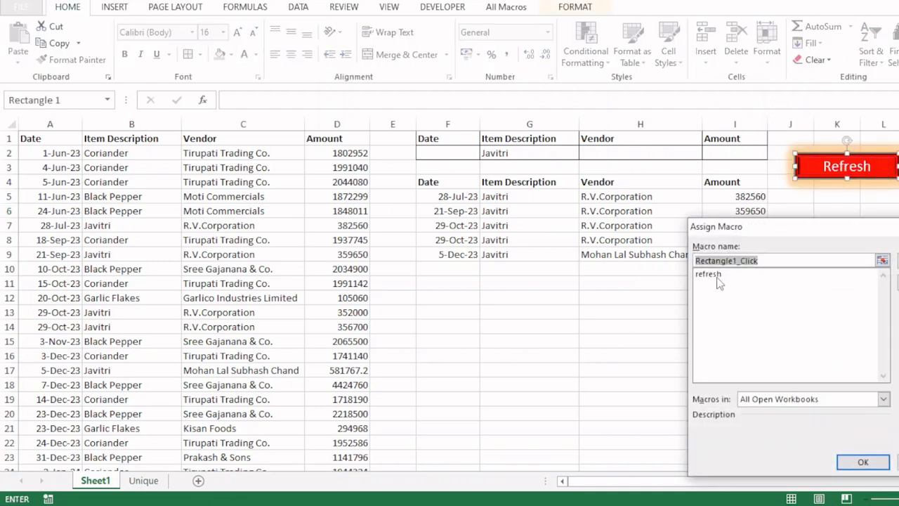
pyautogui.click(710, 274)
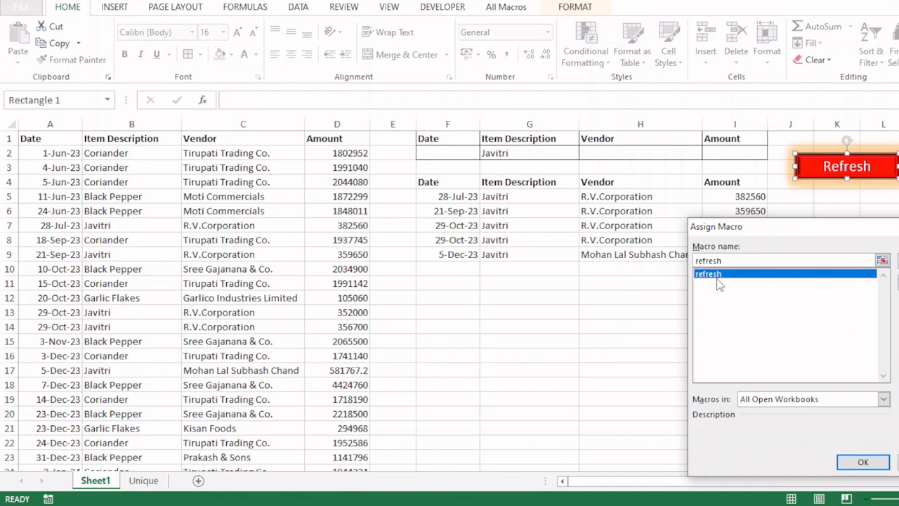
pyautogui.click(858, 463)
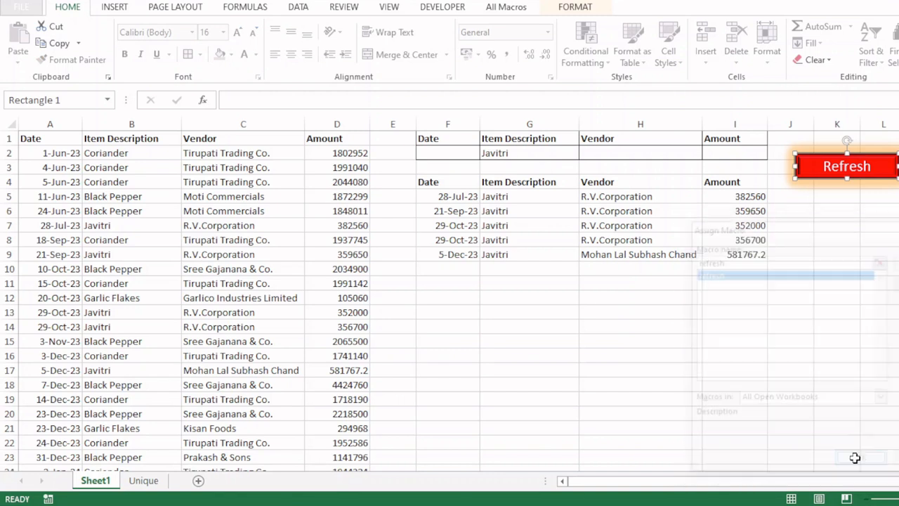
pyautogui.click(884, 228)
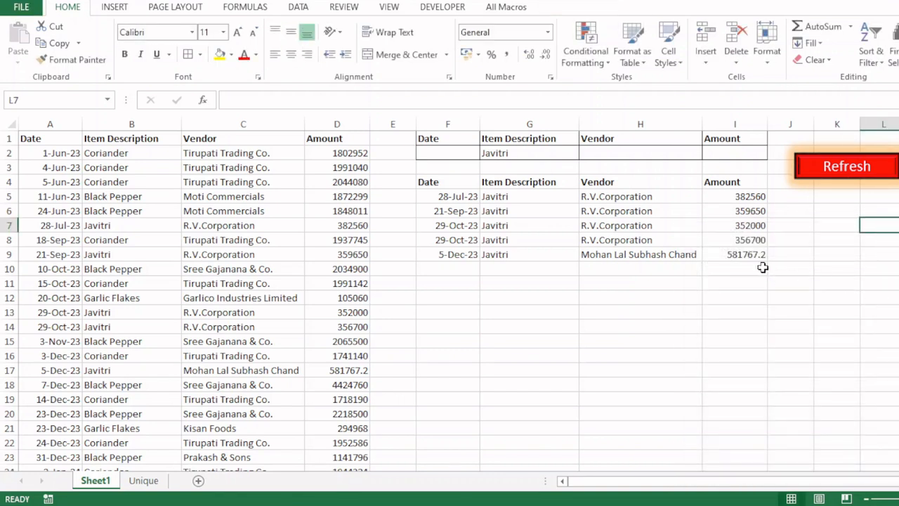
# Step: Test the button by filtering item G2 for Coriander, then Black Pepper
pyautogui.click(535, 155)
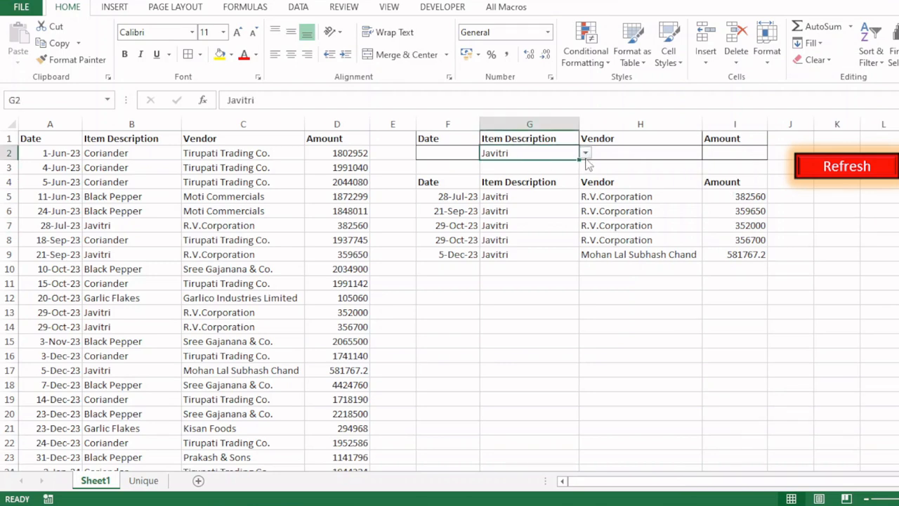
pyautogui.click(586, 154)
pyautogui.click(505, 165)
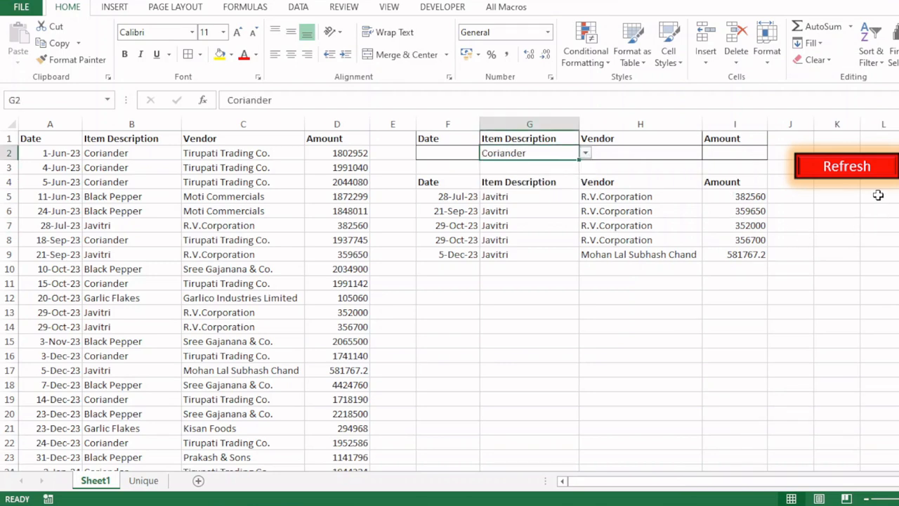
pyautogui.click(847, 169)
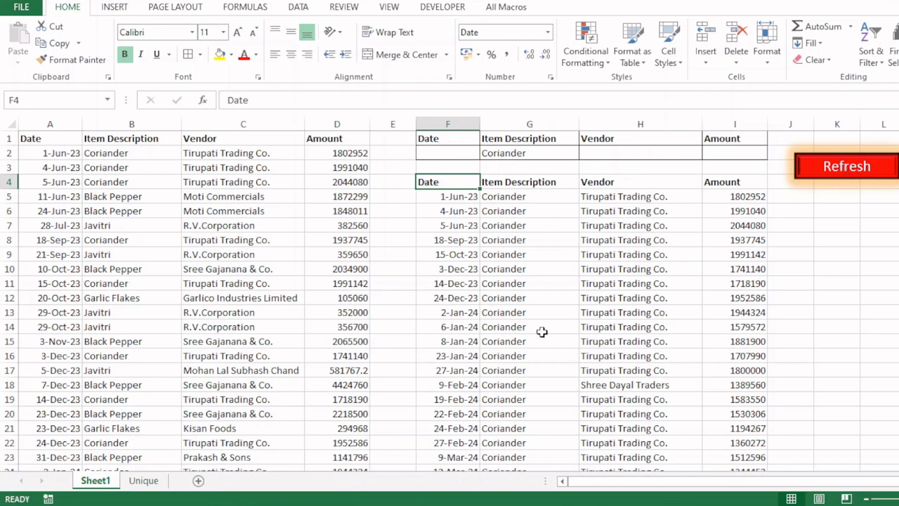
pyautogui.click(574, 155)
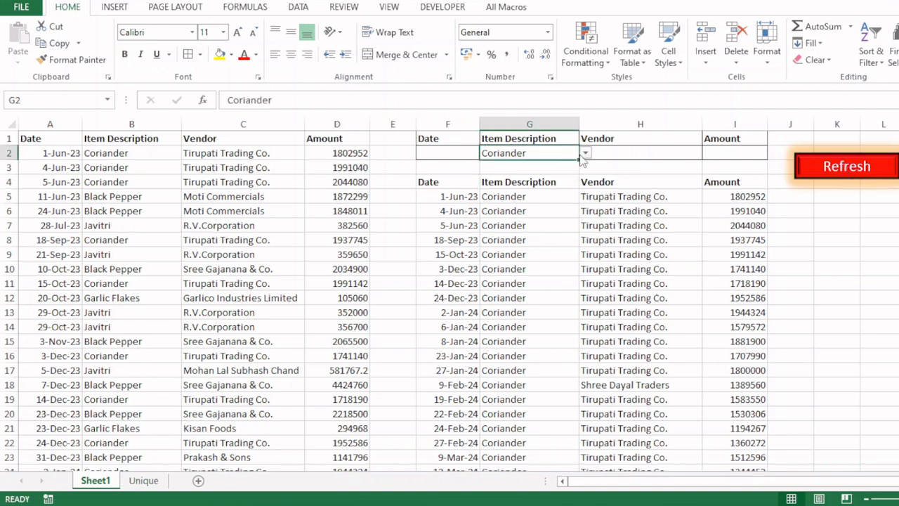
pyautogui.click(585, 153)
pyautogui.click(551, 174)
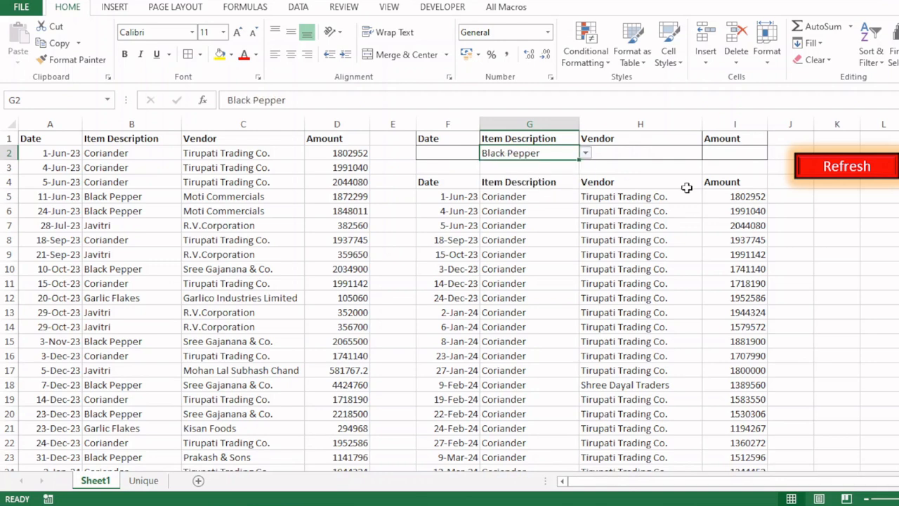
pyautogui.click(860, 163)
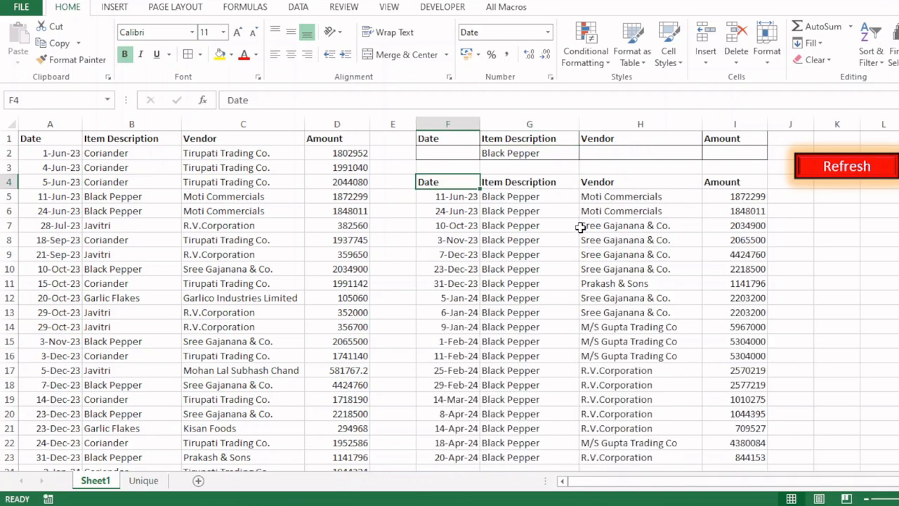
# Step: Filter for Javitri, then Garlic Flakes, then set G2 back to Coriander
pyautogui.click(578, 153)
pyautogui.click(585, 154)
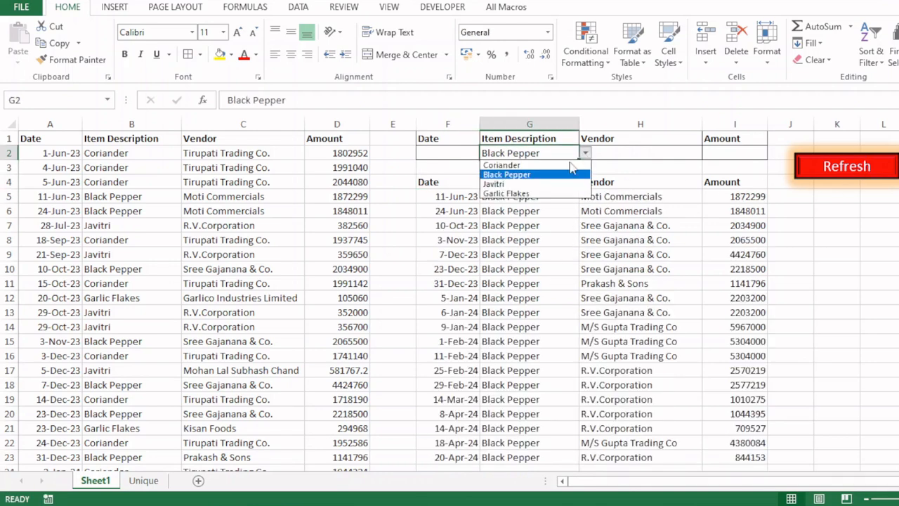
pyautogui.click(522, 184)
pyautogui.click(853, 172)
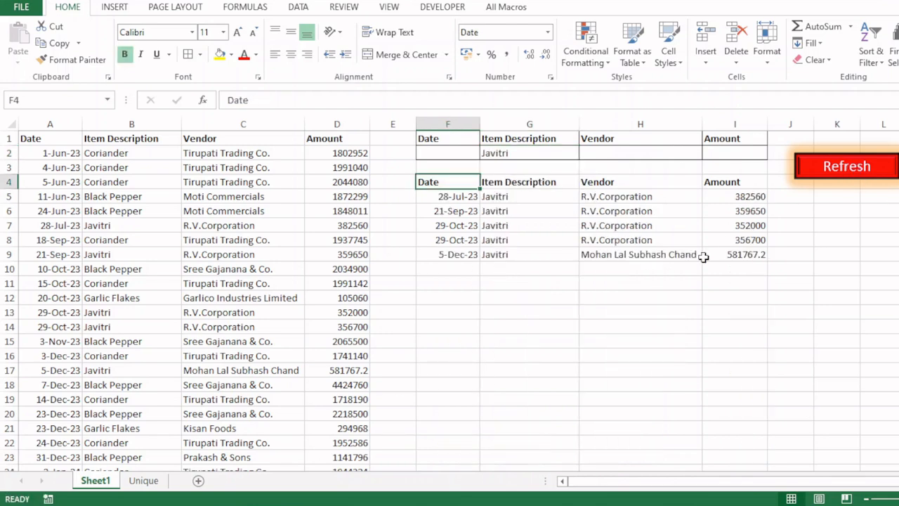
pyautogui.click(571, 154)
pyautogui.click(585, 153)
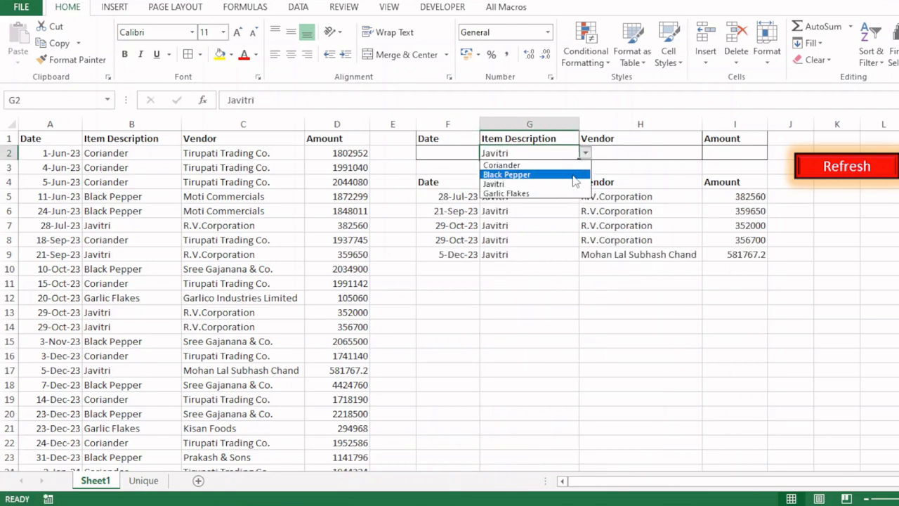
pyautogui.click(571, 194)
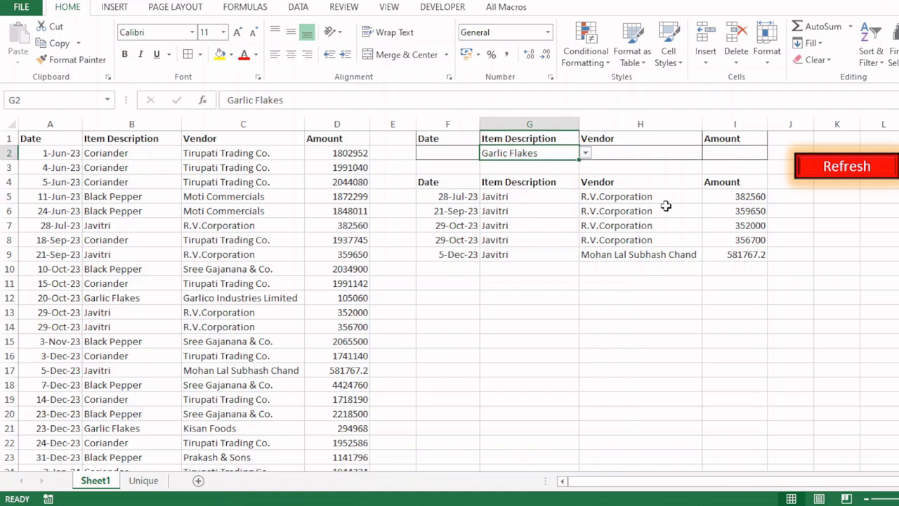
pyautogui.click(853, 173)
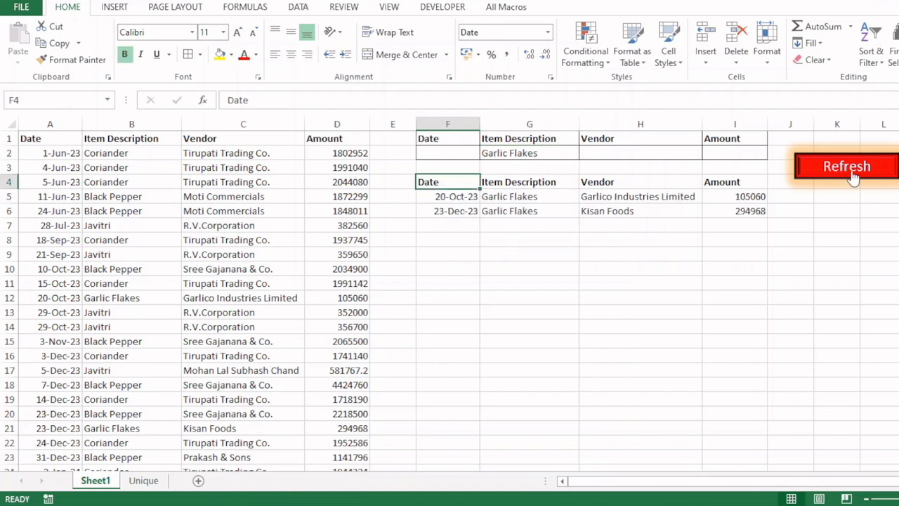
pyautogui.click(566, 154)
pyautogui.click(585, 153)
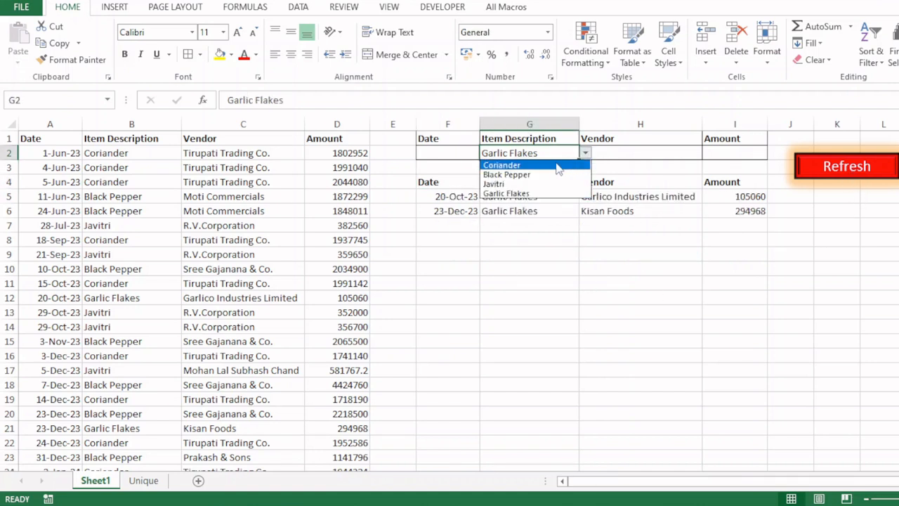
pyautogui.click(556, 166)
pyautogui.click(703, 156)
# Step: Set vendor H2 to Tirupati Trading Co. and refresh to list its Coriander purchases
pyautogui.click(708, 153)
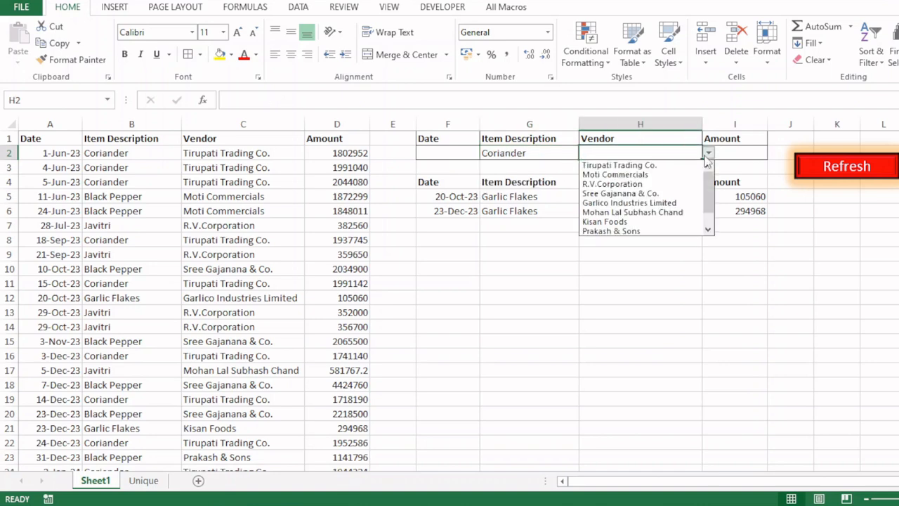
pyautogui.click(643, 165)
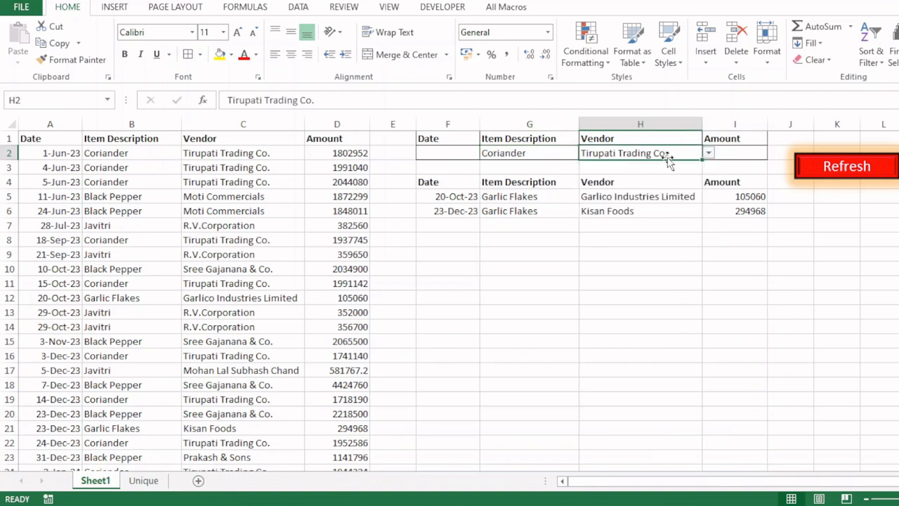
pyautogui.click(822, 174)
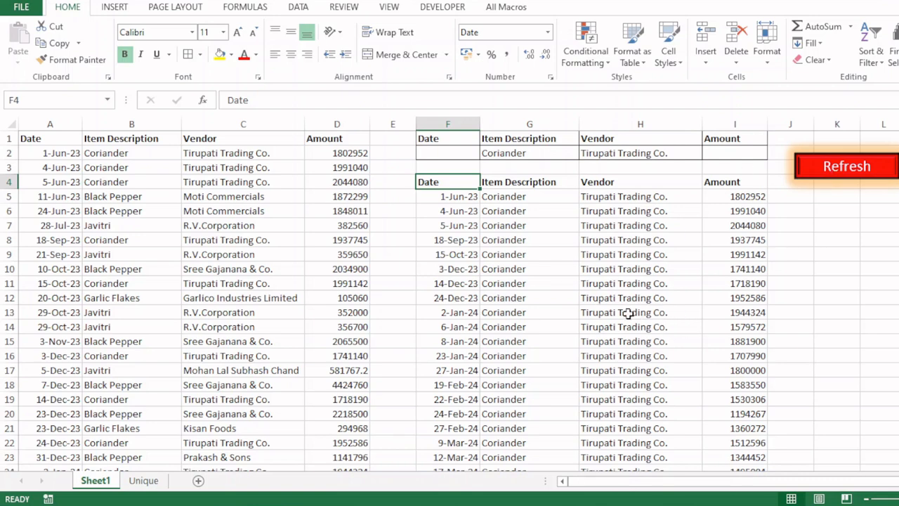
pyautogui.click(222, 195)
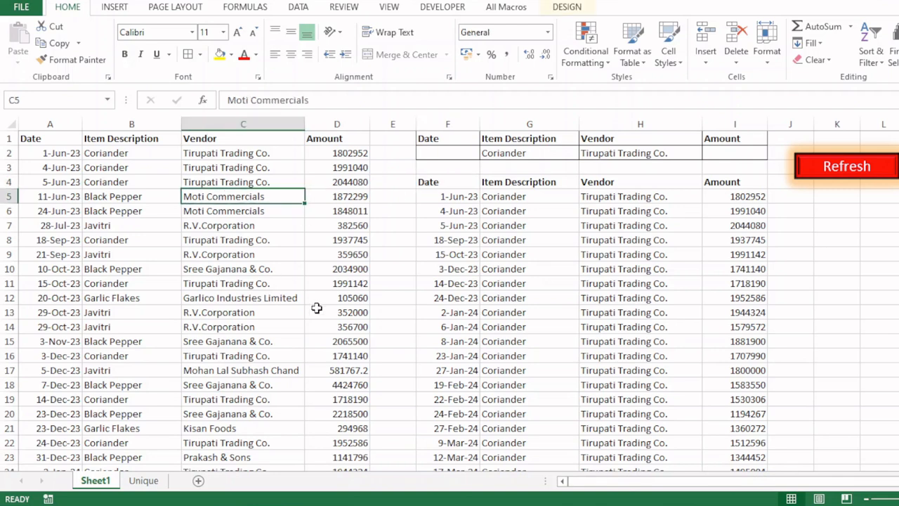
# Step: Move to the first empty row below the purchase data, cell A60
pyautogui.hotkey('ctrl', 'Down')
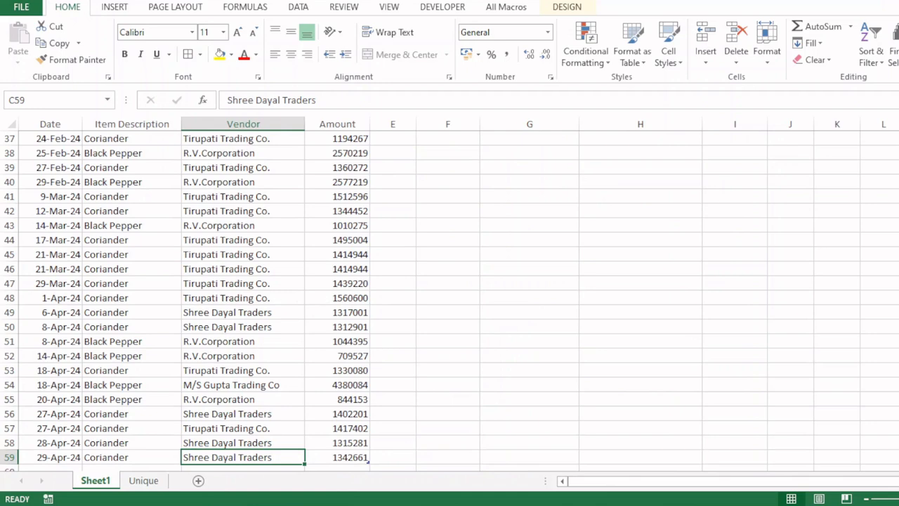
pyautogui.press('Down')
pyautogui.press('Up')
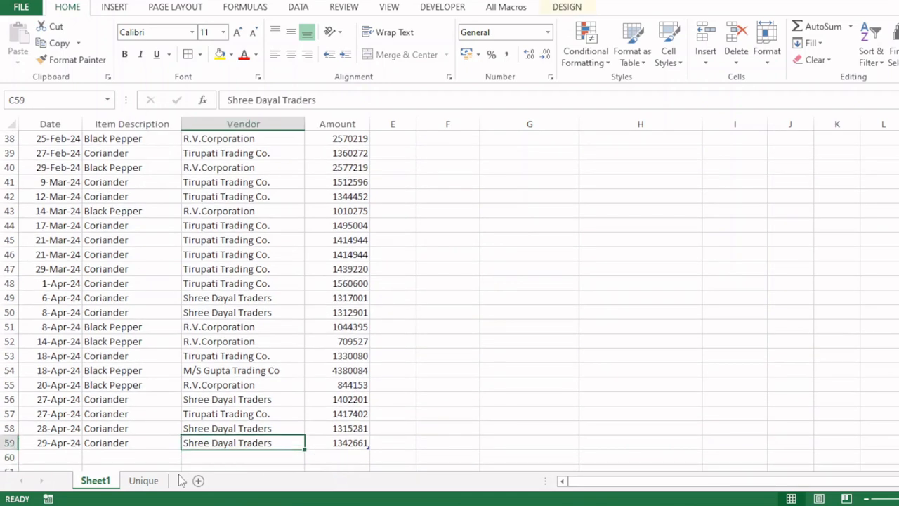
pyautogui.hotkey('ctrl', 'Left')
pyautogui.press('Down')
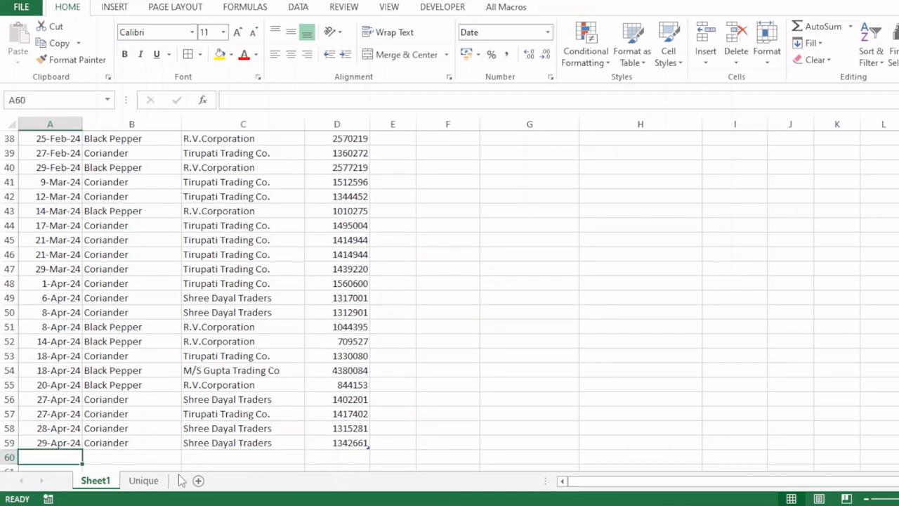
# Step: Enter 14-Nov-24, Cardamom, Mas Enterprises and 200000 across row 60
pyautogui.write('14')
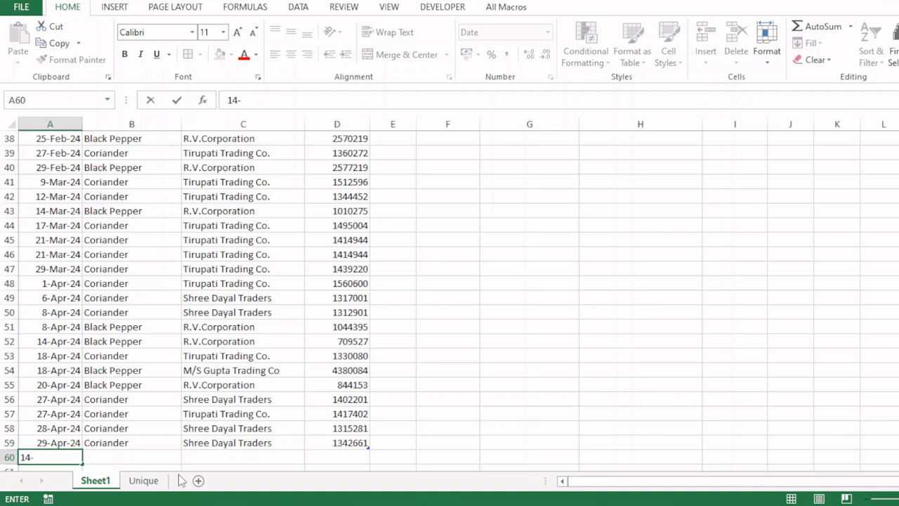
pyautogui.write('-11-2024')
pyautogui.press('Tab')
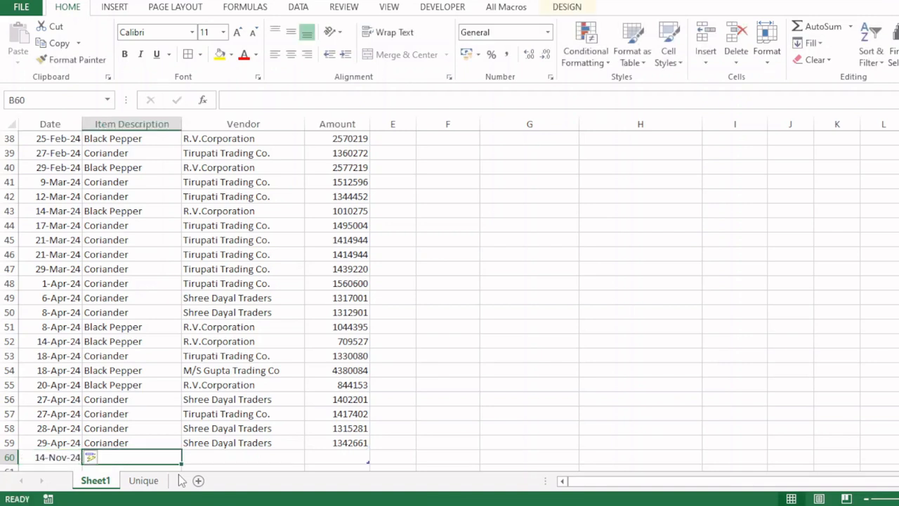
pyautogui.write('Cardamom')
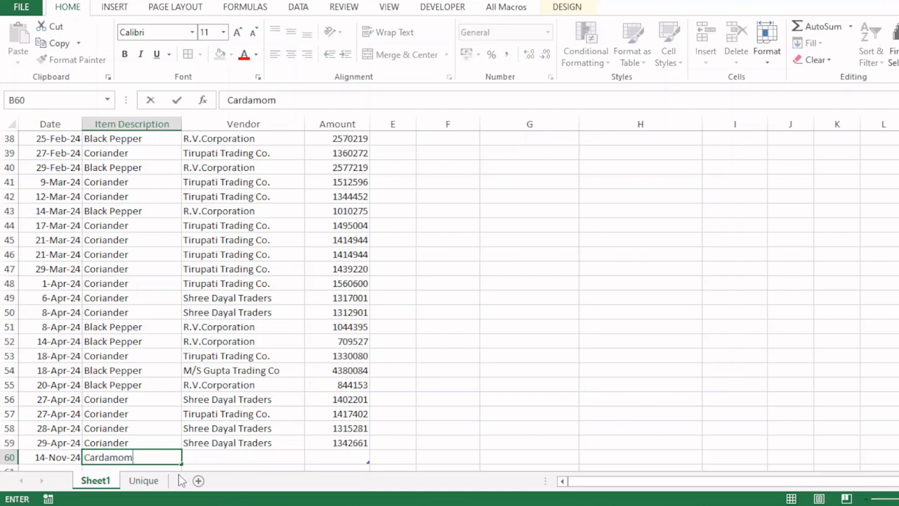
pyautogui.press('Tab')
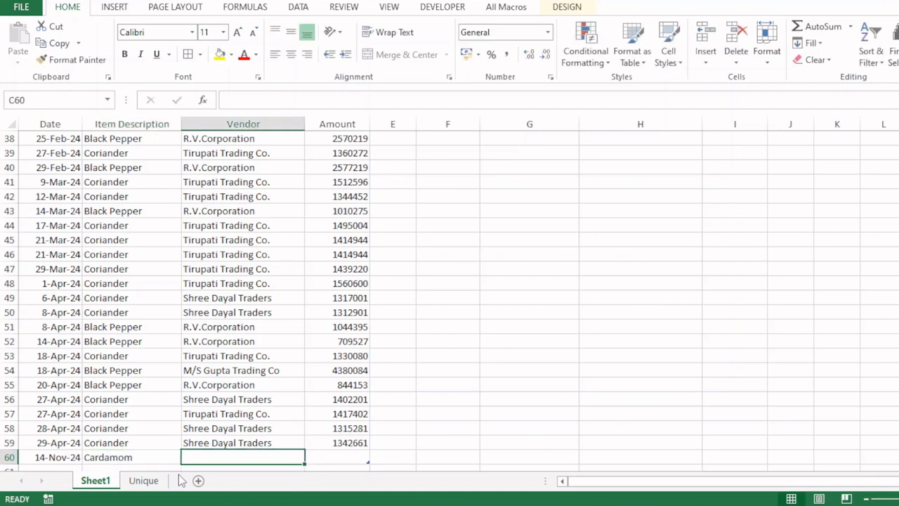
pyautogui.write('Mas')
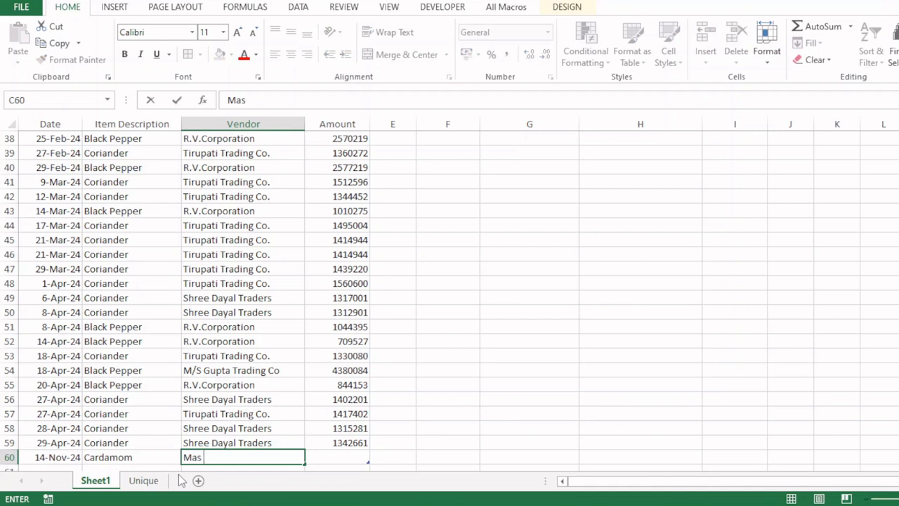
pyautogui.write('terprises')
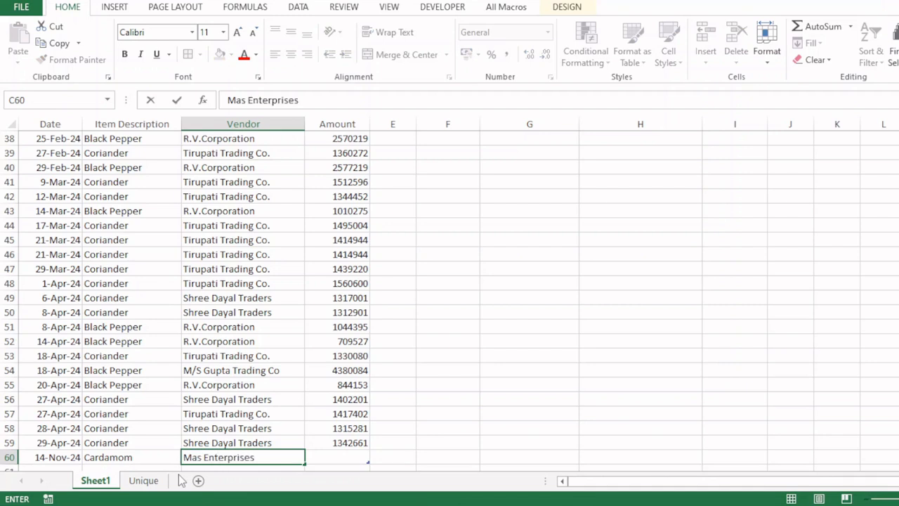
pyautogui.press('Tab')
pyautogui.write('2')
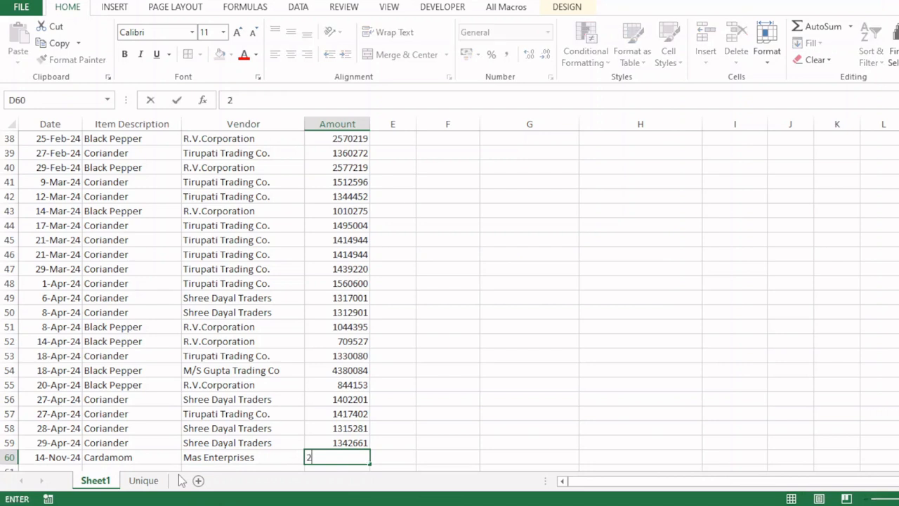
pyautogui.write('00000')
pyautogui.press('Return')
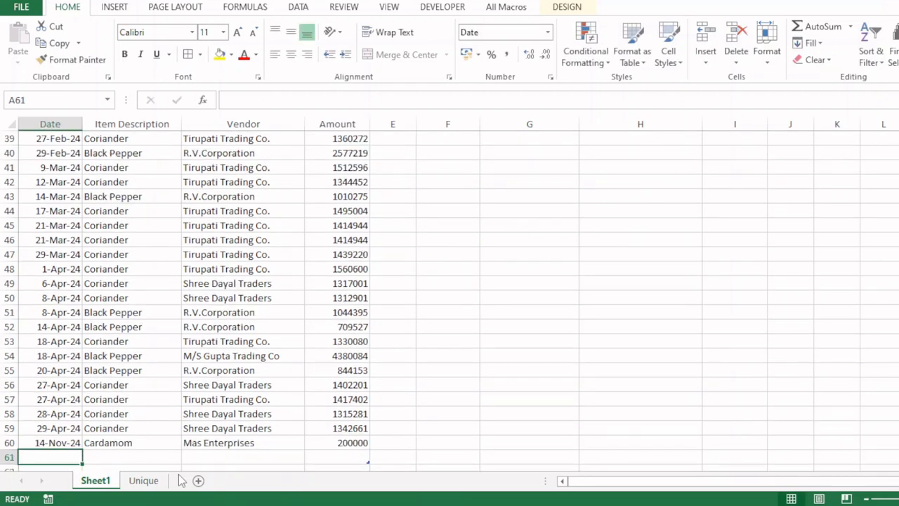
# Step: Clear the item and vendor criteria and set date criterion F2 to 14-11-2024
pyautogui.hotkey('ctrl', 'Home')
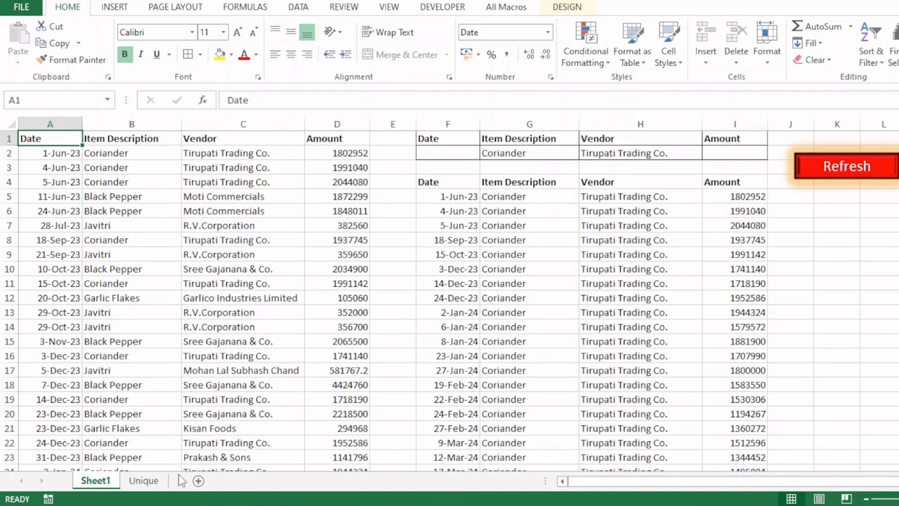
pyautogui.moveTo(496, 150); pyautogui.dragTo(608, 153)
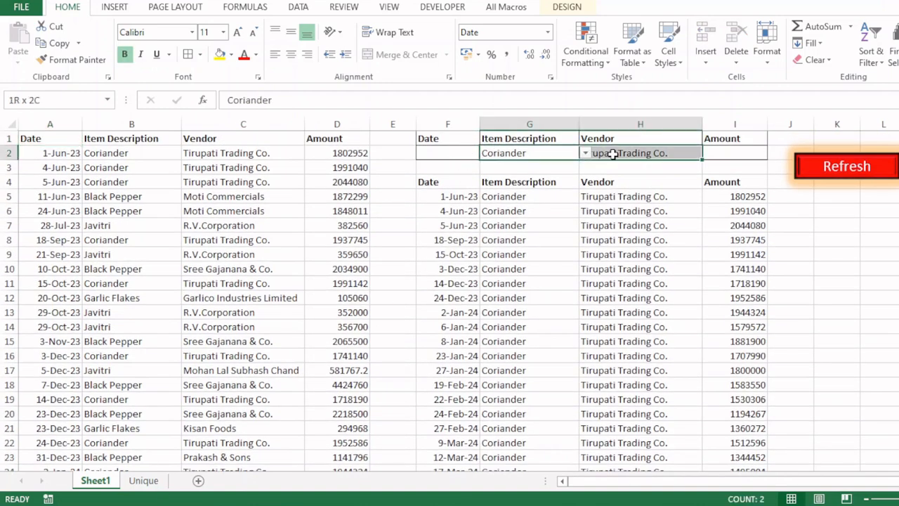
pyautogui.press('Delete')
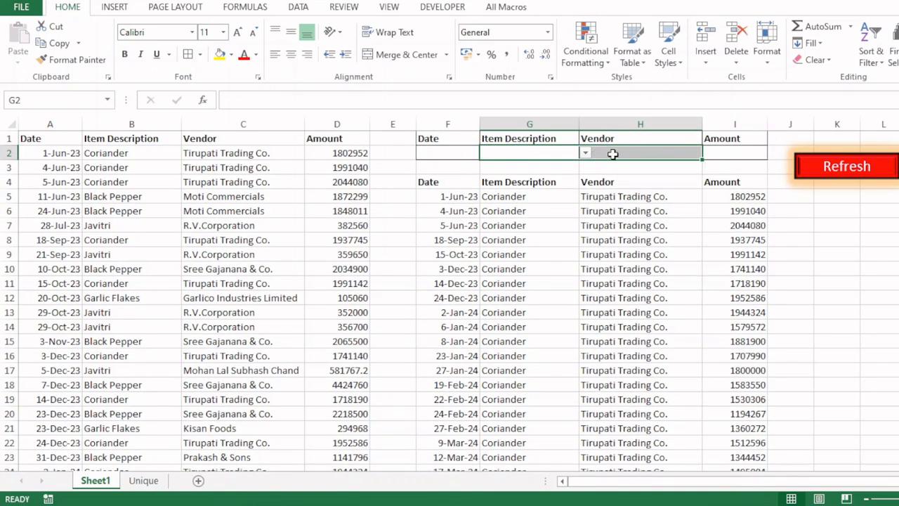
pyautogui.click(437, 152)
pyautogui.write('14-')
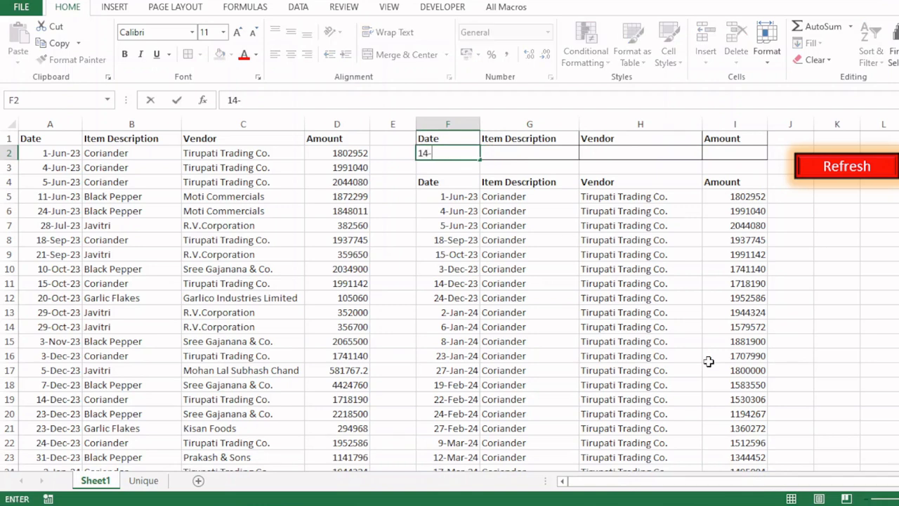
pyautogui.write('11-2024')
pyautogui.press('Return')
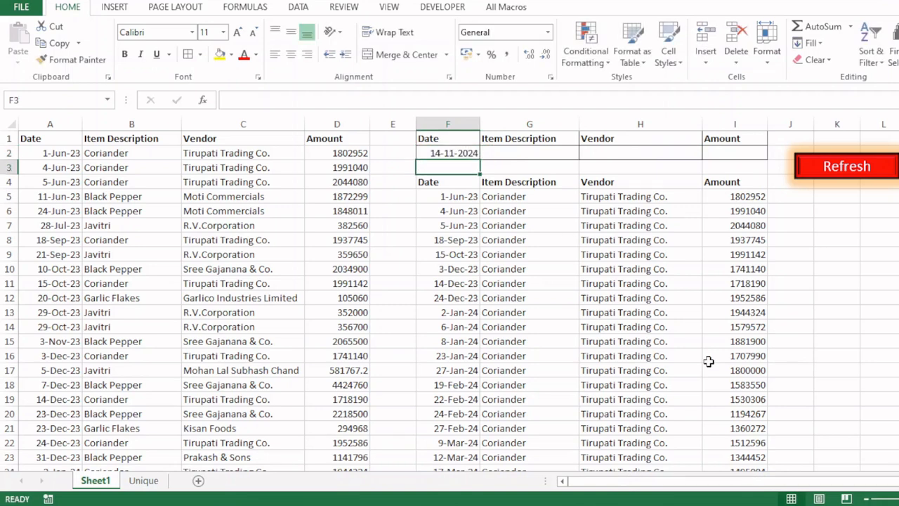
# Step: Refresh the output by date and trace the Cardamom result back to row 60
pyautogui.click(546, 156)
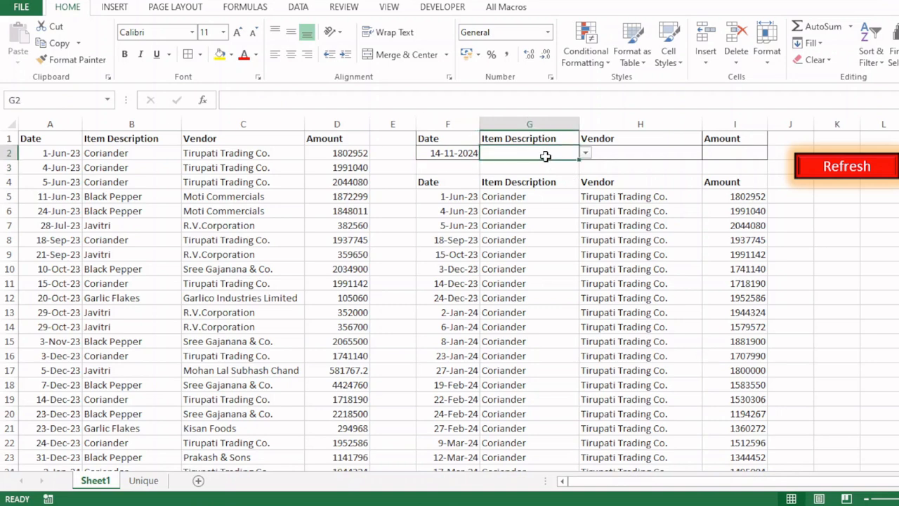
pyautogui.click(464, 153)
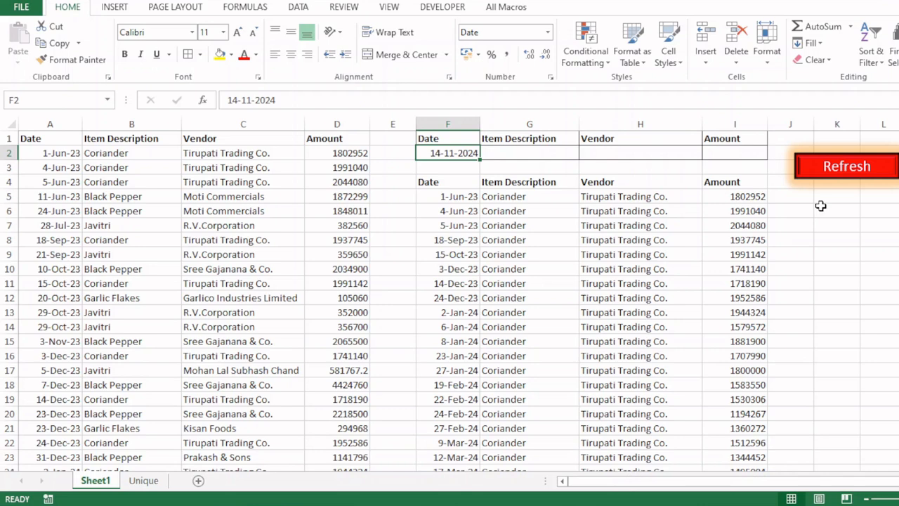
pyautogui.click(845, 168)
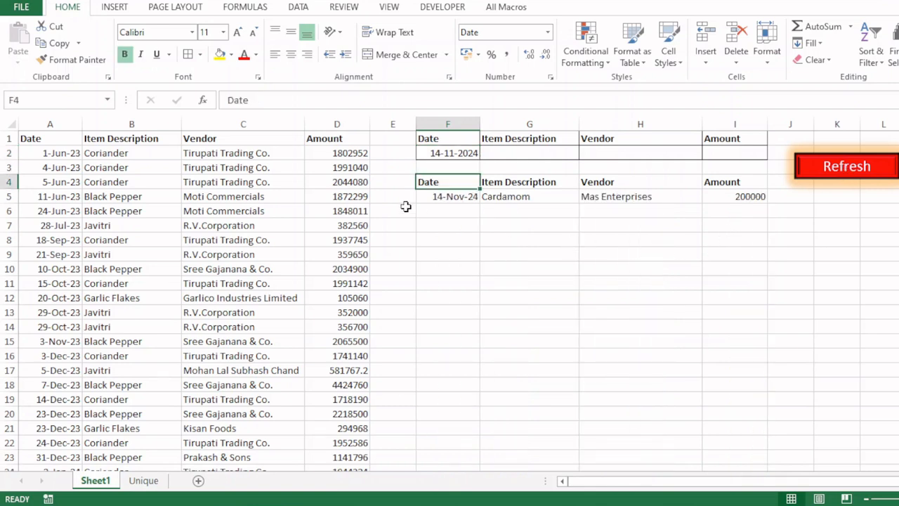
pyautogui.click(454, 196)
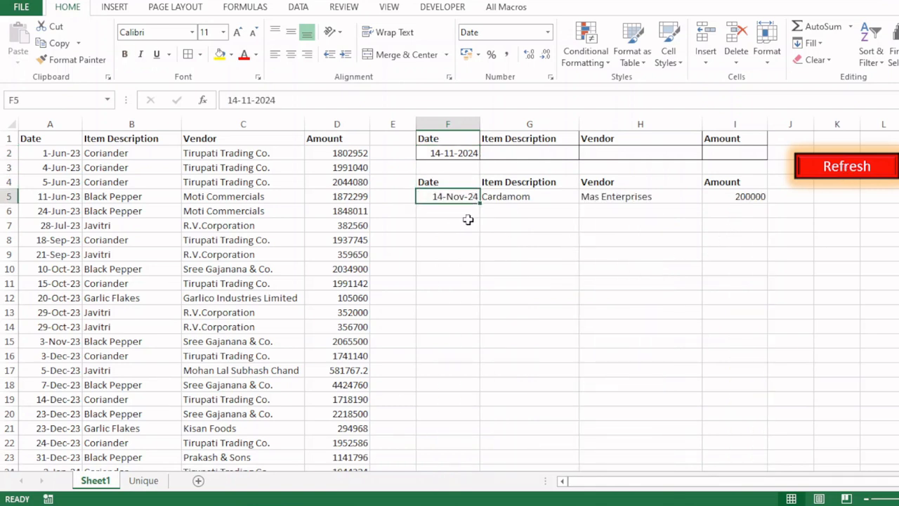
pyautogui.hotkey('ctrl', 'Left')
pyautogui.press('Left')
pyautogui.hotkey('ctrl', 'Left')
pyautogui.hotkey('ctrl', 'Down')
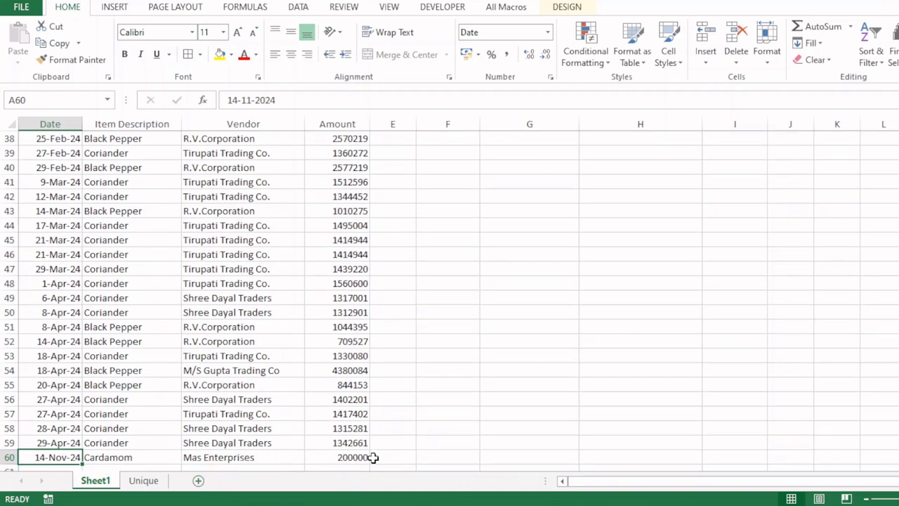
# Step: Review the filtered Cardamom output row F5:I5, then add a new blank Sheet2
pyautogui.hotkey('ctrl', 'Home')
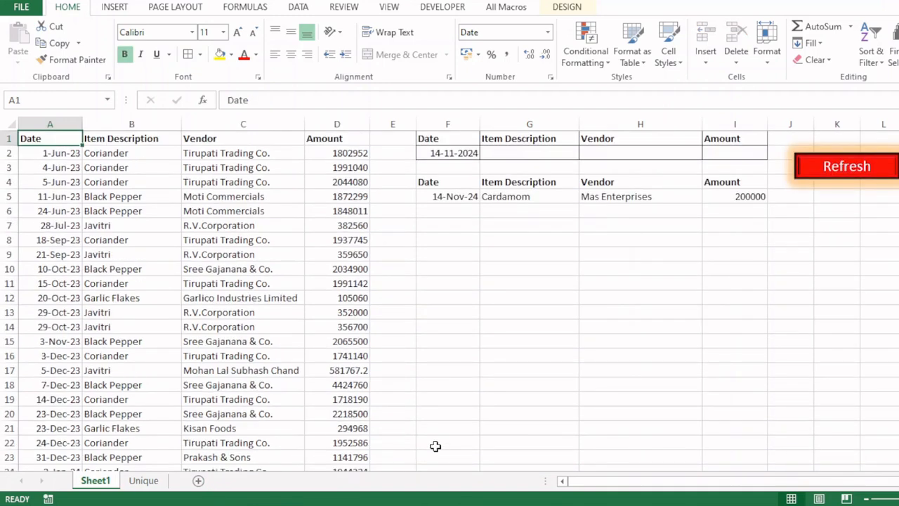
pyautogui.click(462, 197)
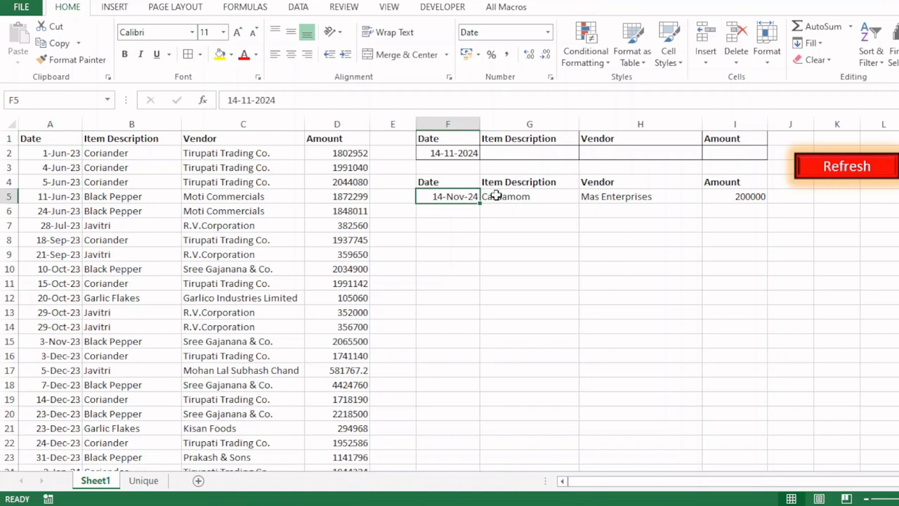
pyautogui.click(519, 197)
pyautogui.click(609, 198)
pyautogui.click(744, 197)
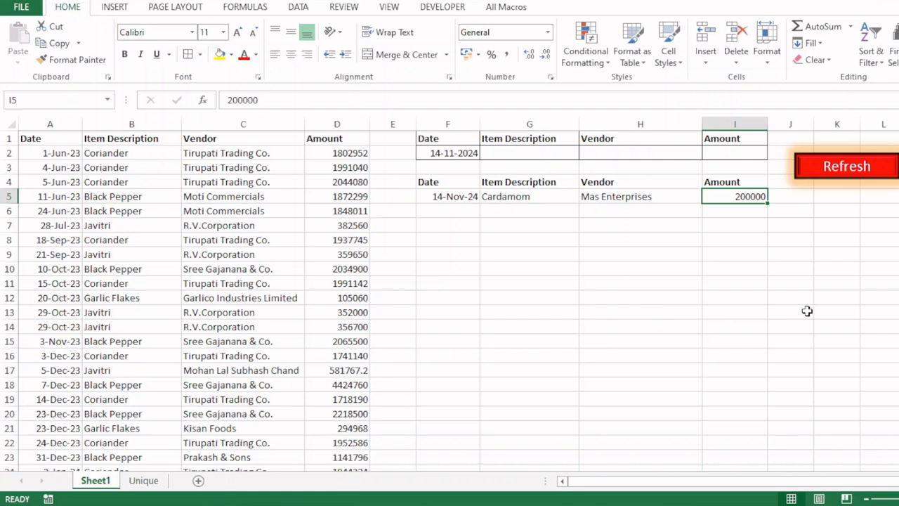
pyautogui.click(552, 154)
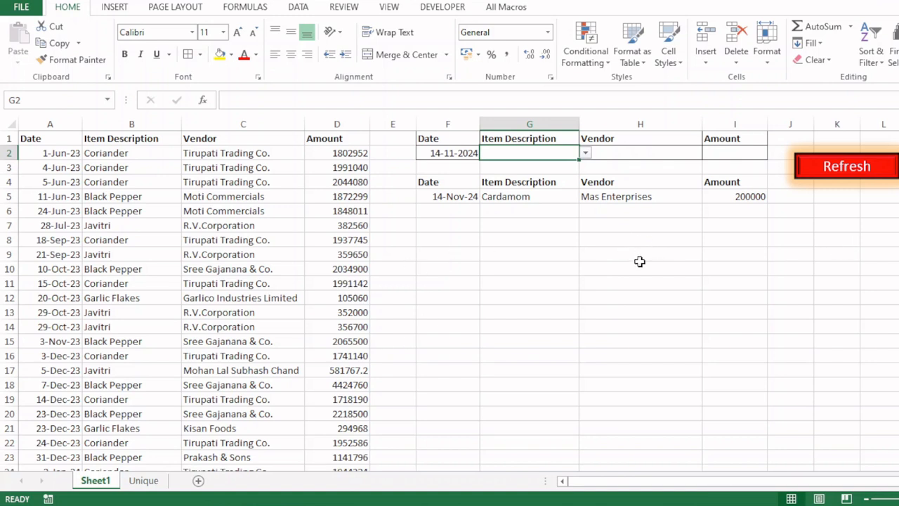
pyautogui.click(200, 482)
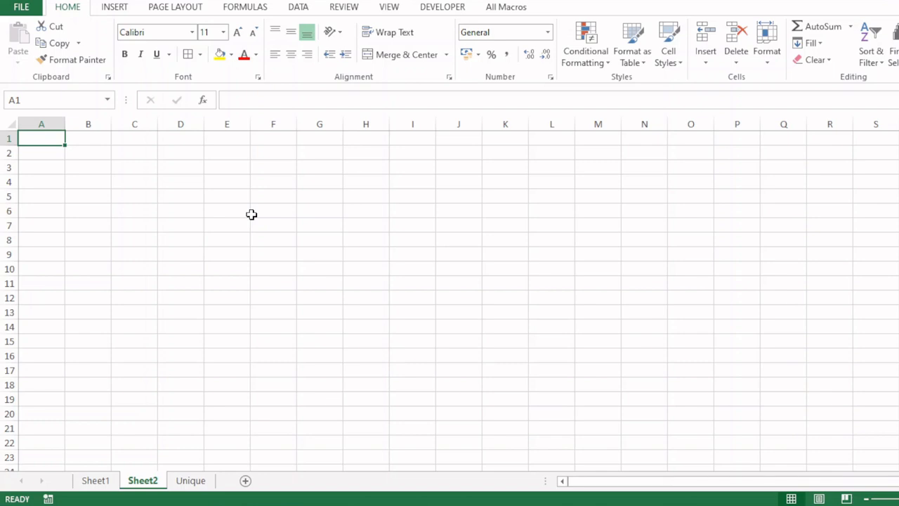
# Step: Select E3 on Sheet2, then return to Sheet1 with its filtered Cardamom row
pyautogui.click(223, 169)
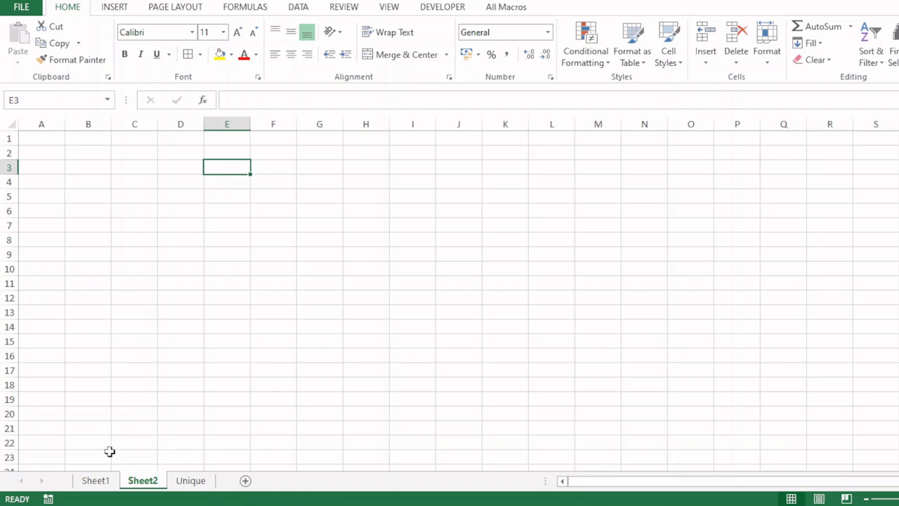
pyautogui.click(103, 481)
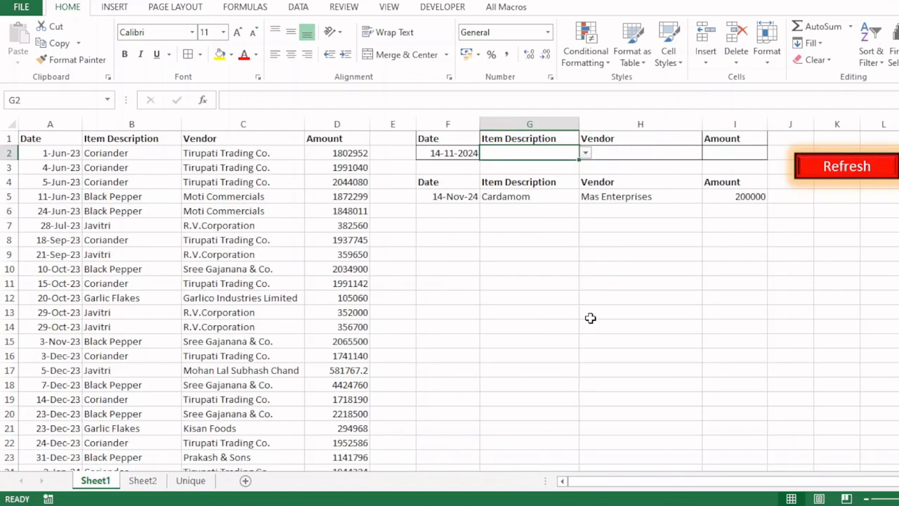